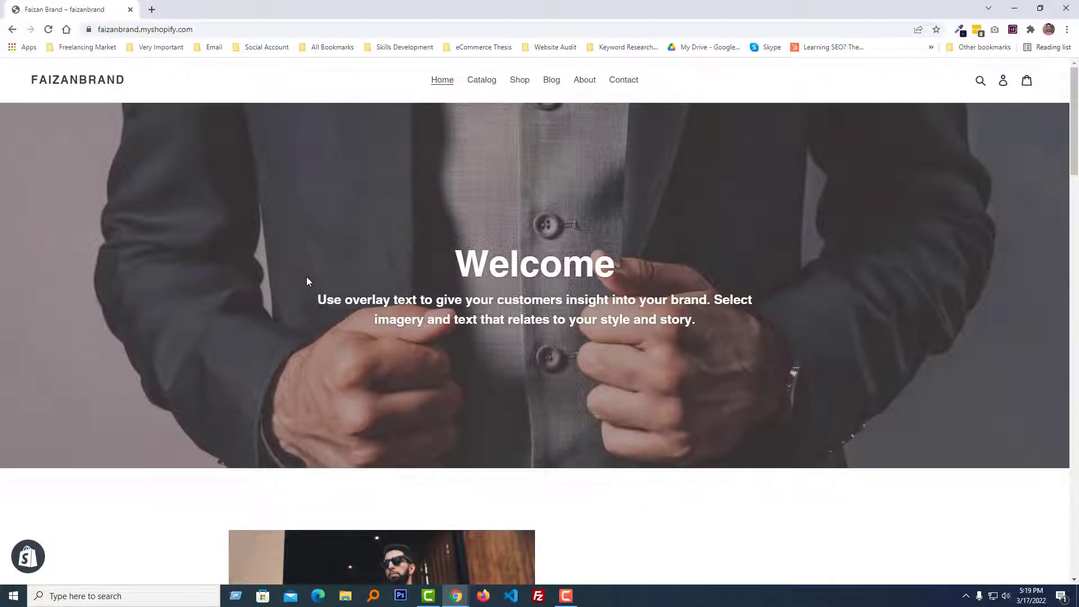
# Step: Open the Best Seller tile from the store Catalog to see its banner and two jumpers
pyautogui.click(486, 82)
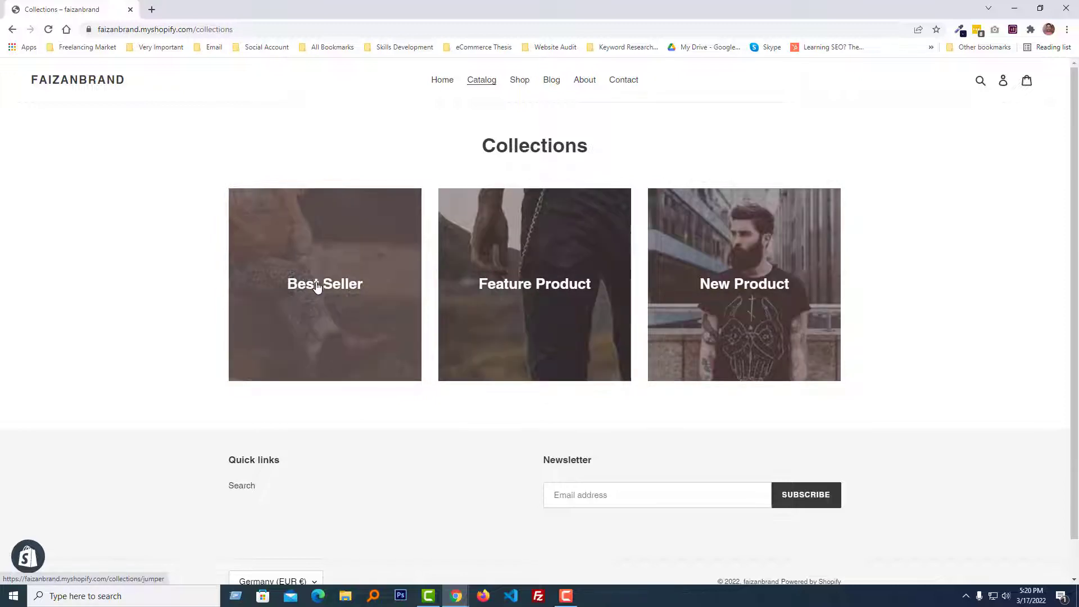
pyautogui.click(341, 287)
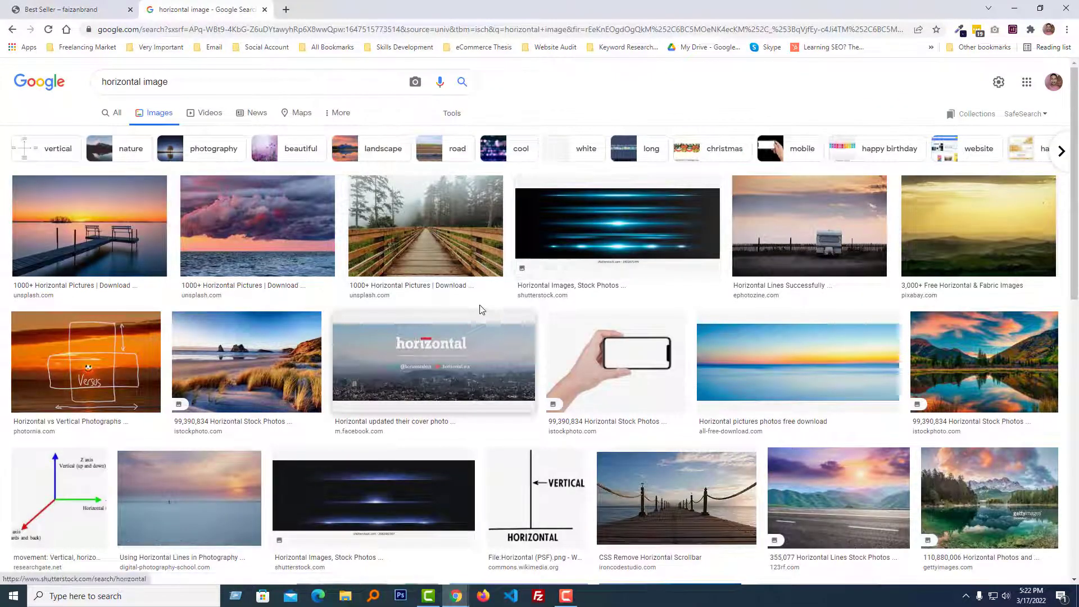
pyautogui.click(79, 8)
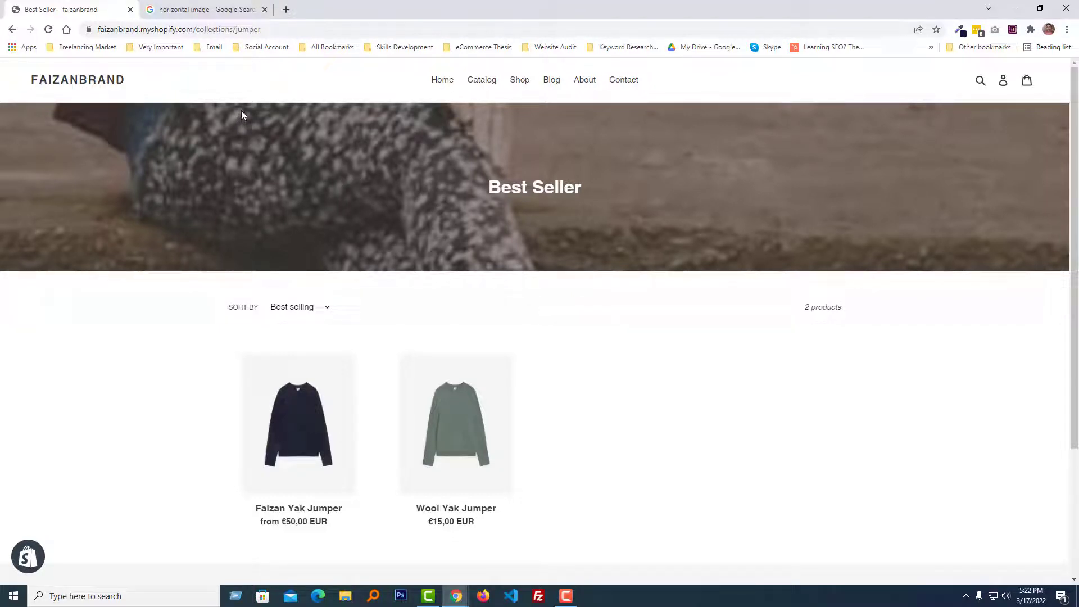
# Step: Go to the admin's Products > Collections list and glance at the live Best Seller page
pyautogui.click(456, 596)
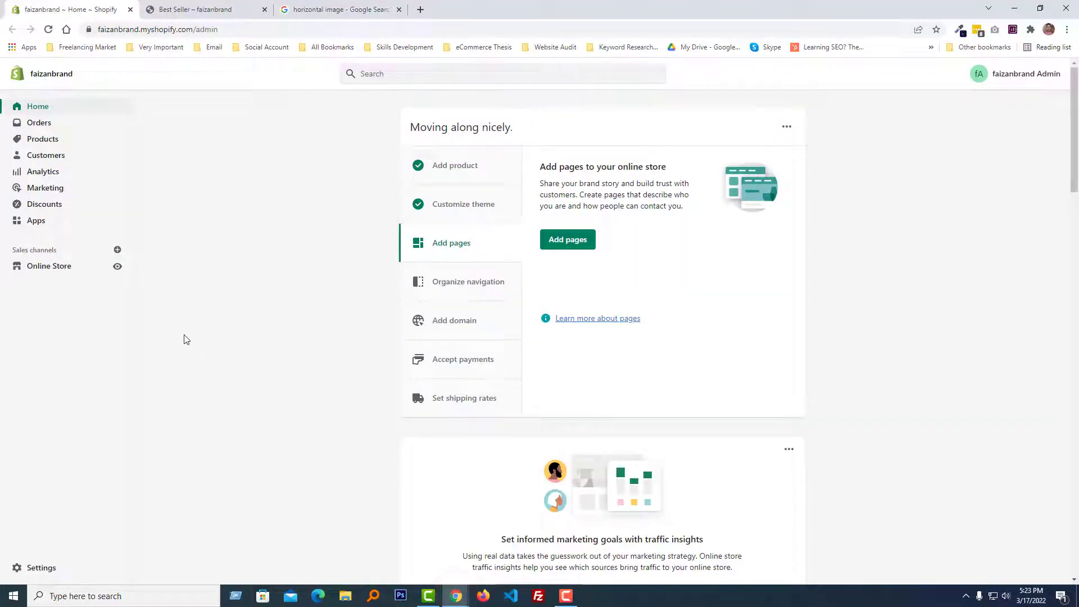
pyautogui.click(52, 142)
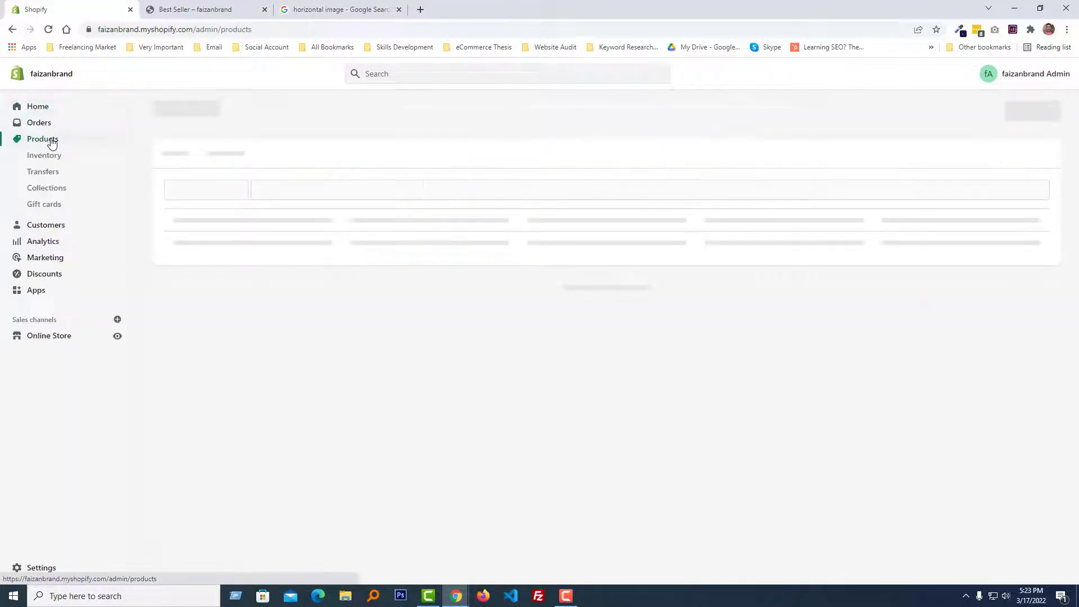
pyautogui.click(70, 191)
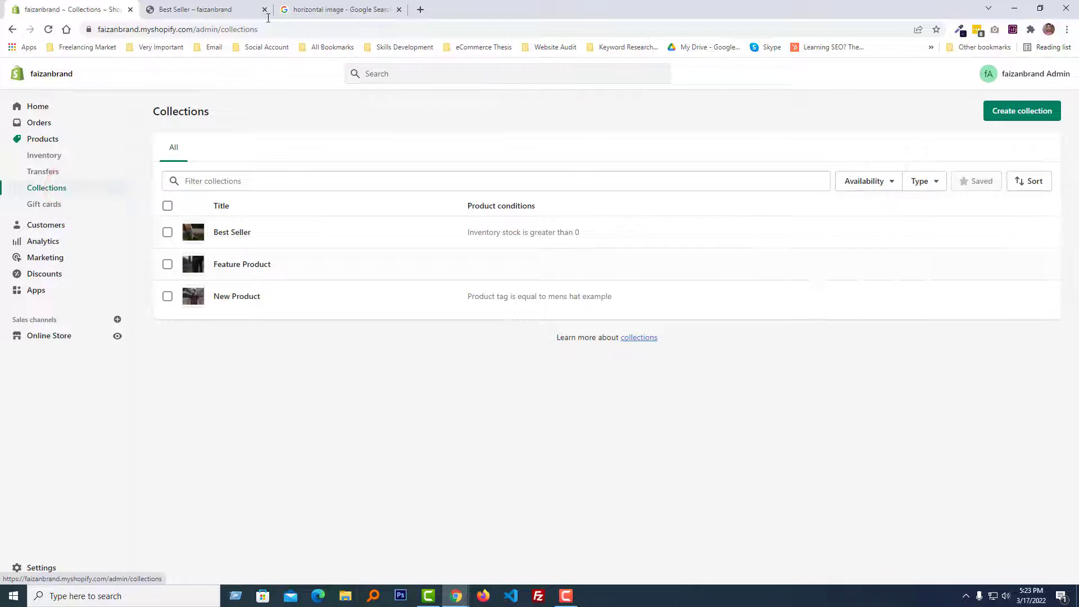
pyautogui.click(194, 10)
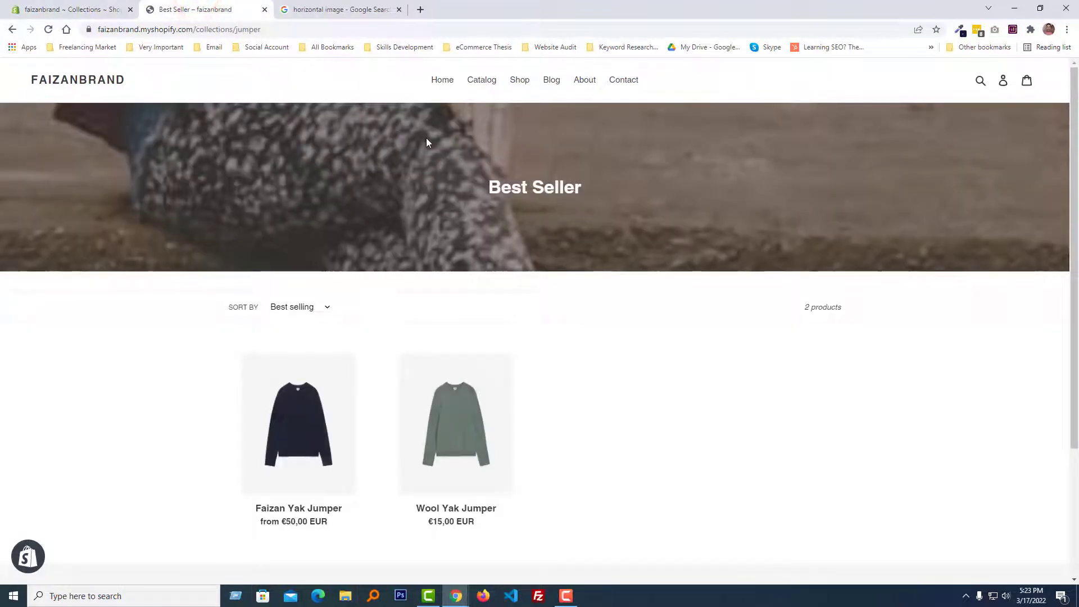
pyautogui.click(76, 10)
# Step: Open the Best Seller collection editor, compare it with the live banner, then return to Google Images
pyautogui.click(233, 235)
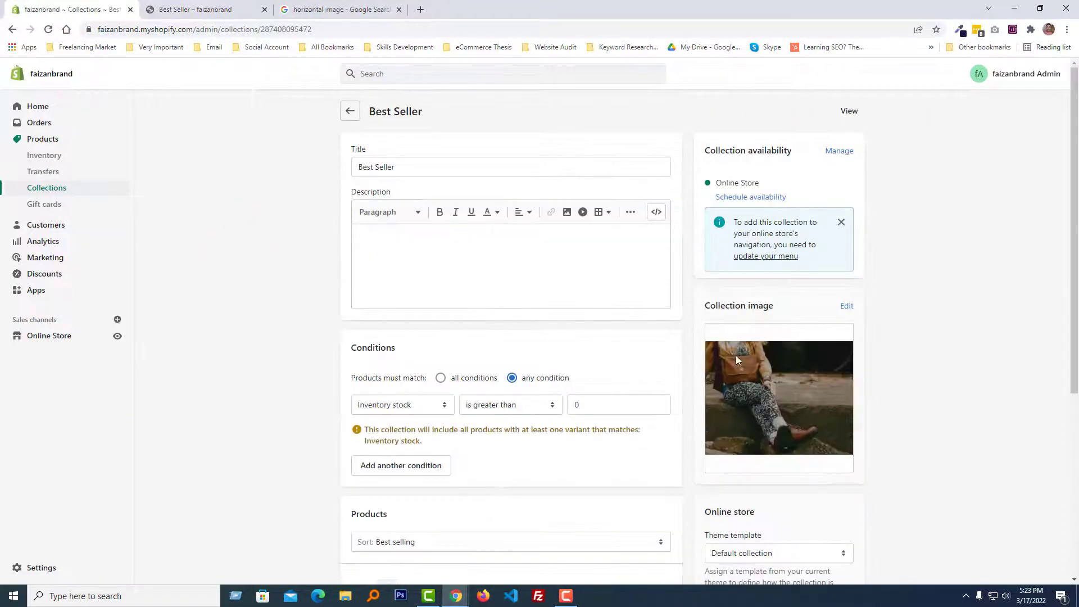
pyautogui.click(211, 10)
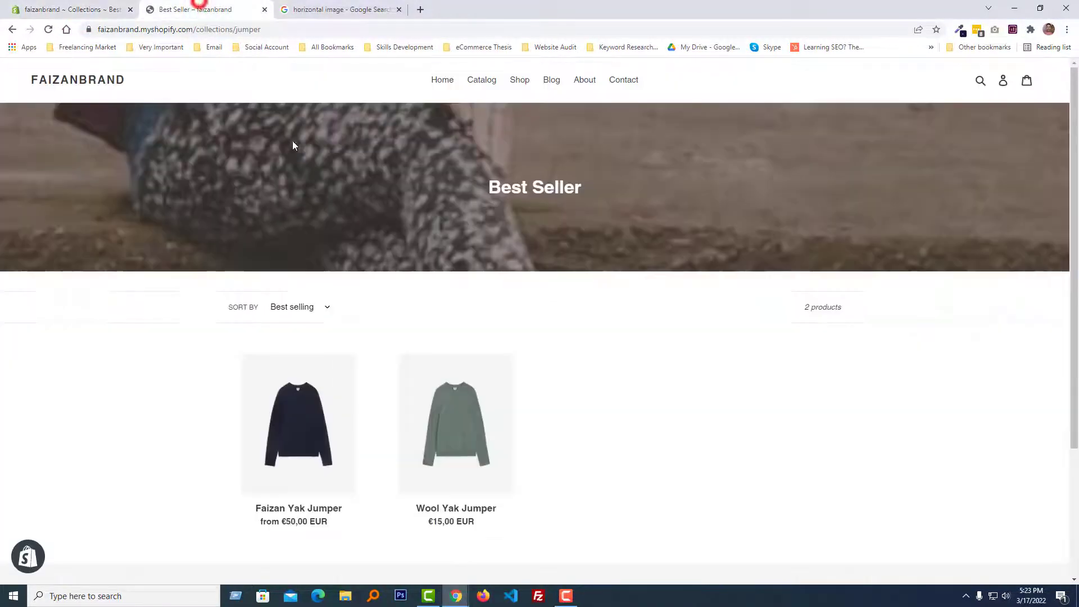
pyautogui.hotkey('ctrl', 'shift', 'Tab')
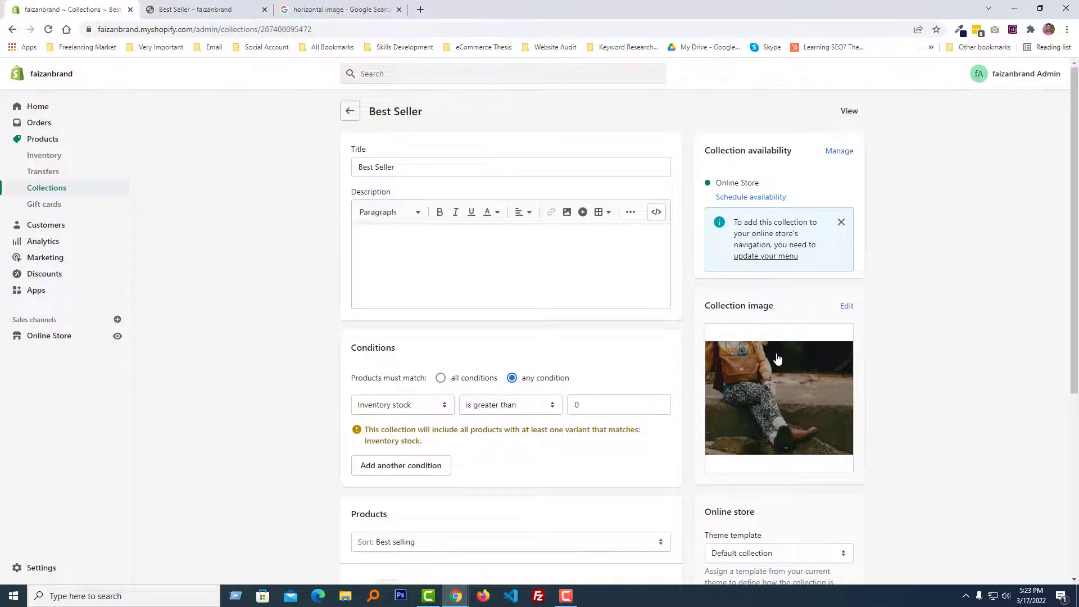
pyautogui.hotkey('ctrl', 'shift', 'Tab')
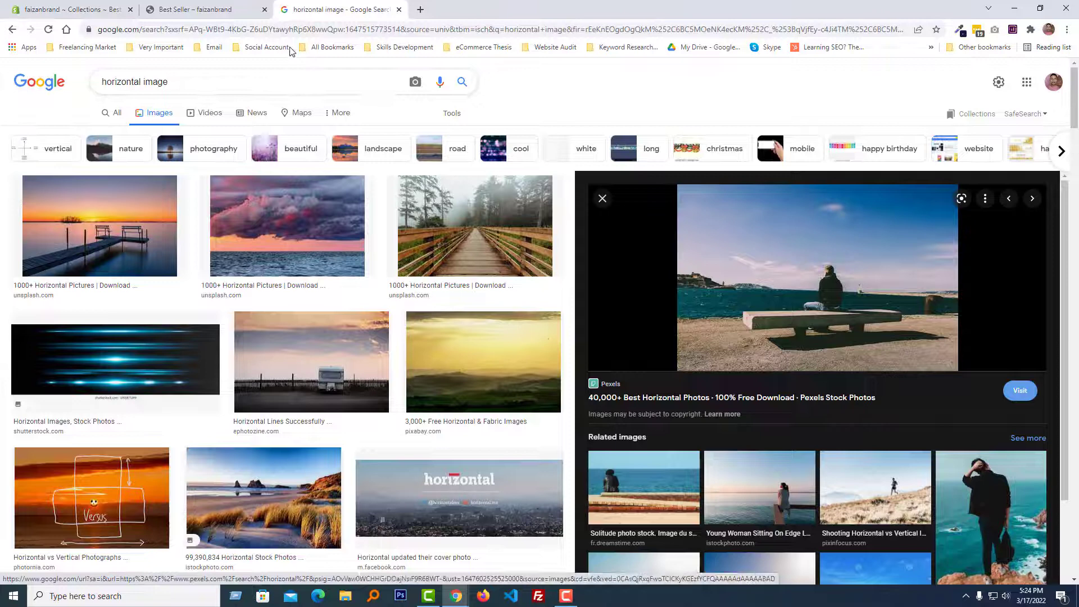
# Step: Search Unsplash for 'fashion girl' and download the yellow gingham skirt photo
pyautogui.click(292, 31)
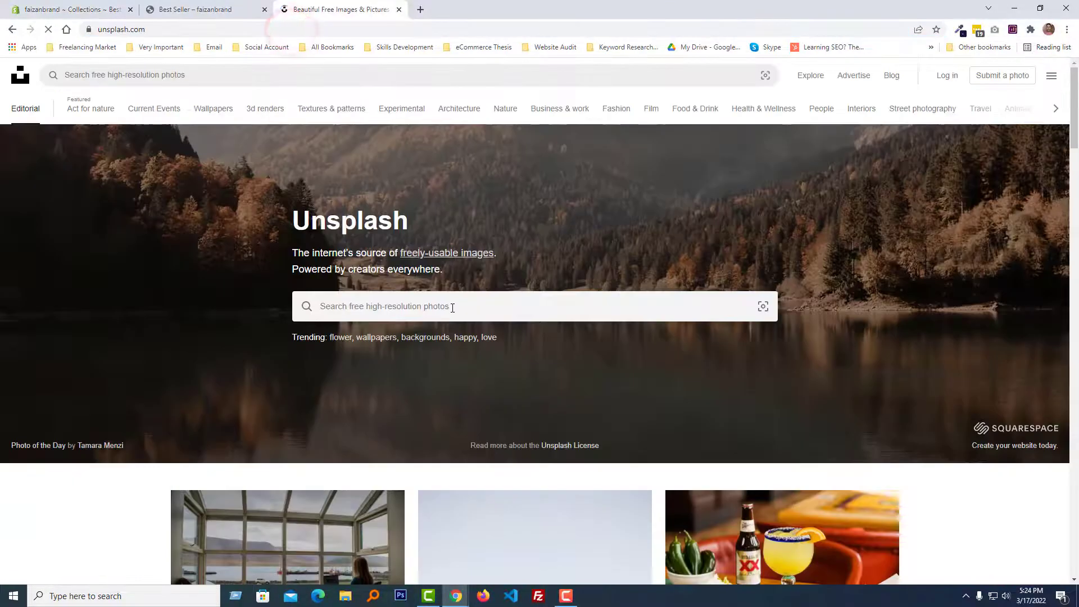
pyautogui.click(447, 306)
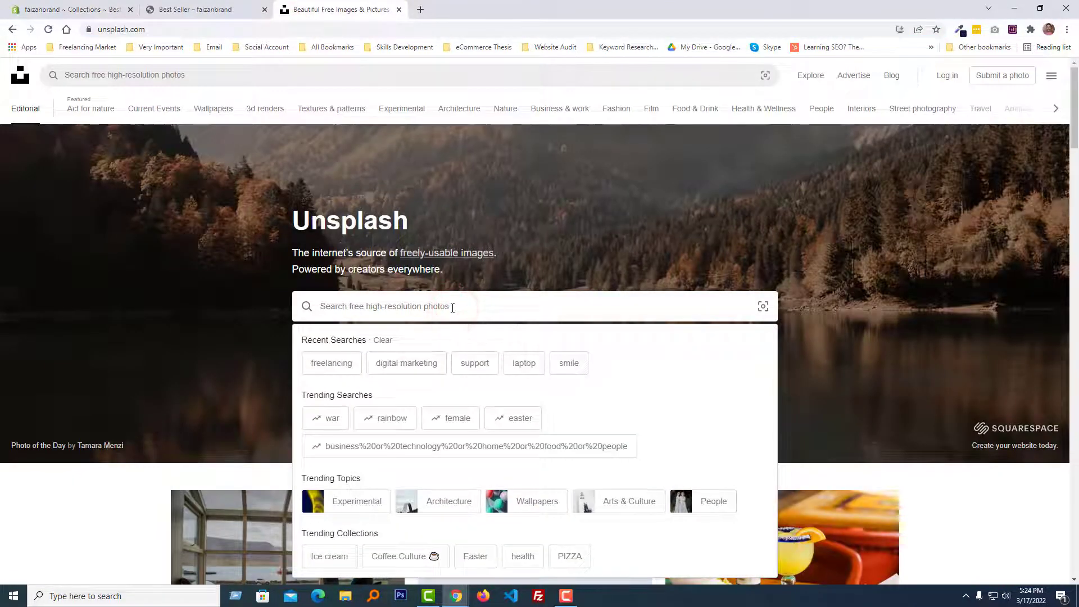
pyautogui.write('fashion girl')
pyautogui.press('Return')
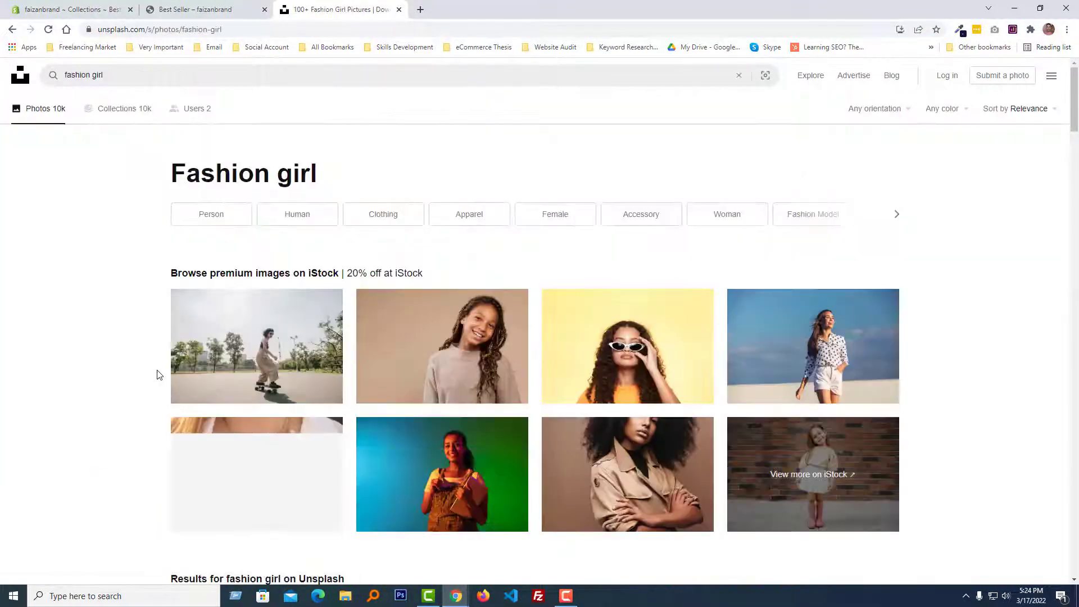
pyautogui.scroll(-4, 157, 374)
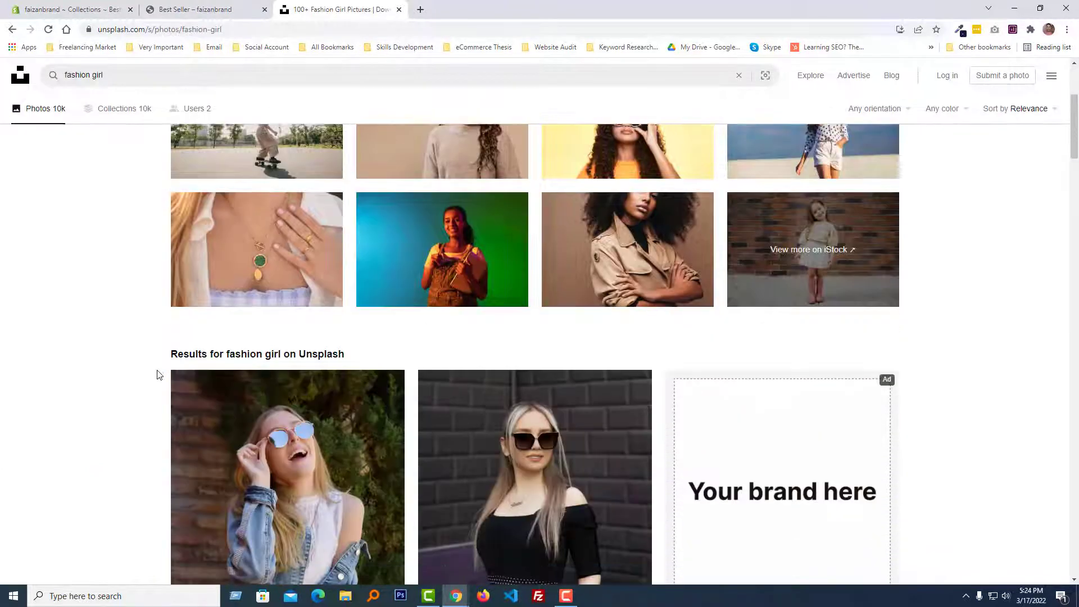
pyautogui.scroll(-5, 157, 375)
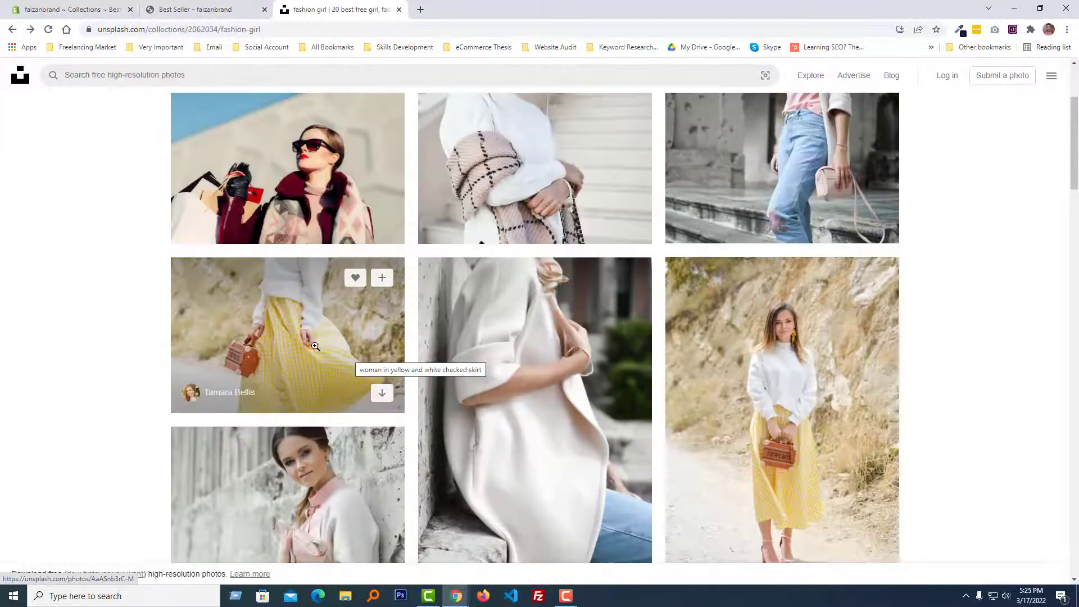
pyautogui.click(313, 345)
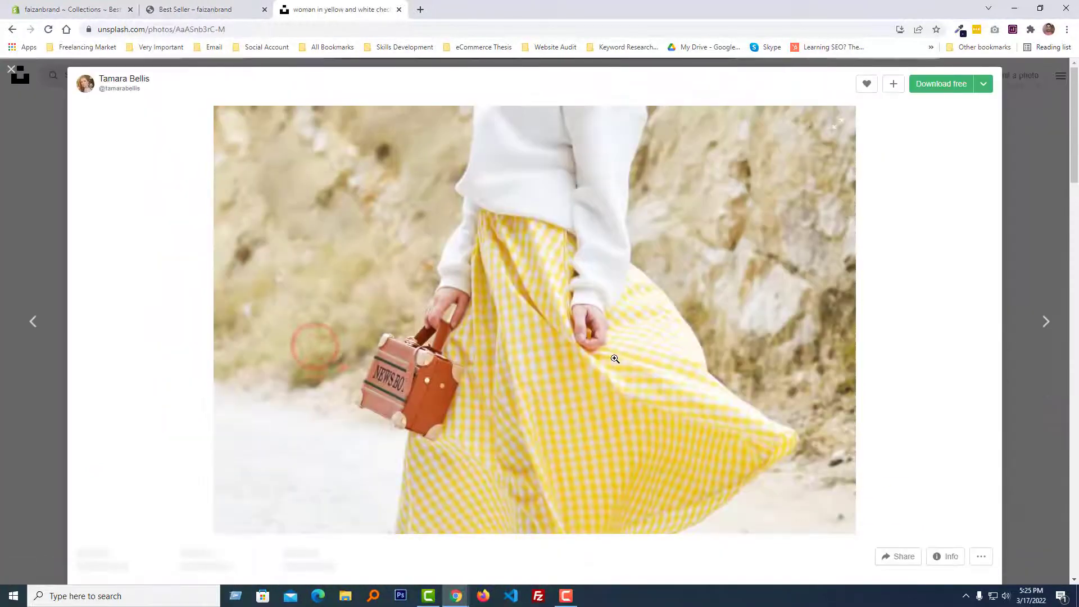
pyautogui.click(937, 84)
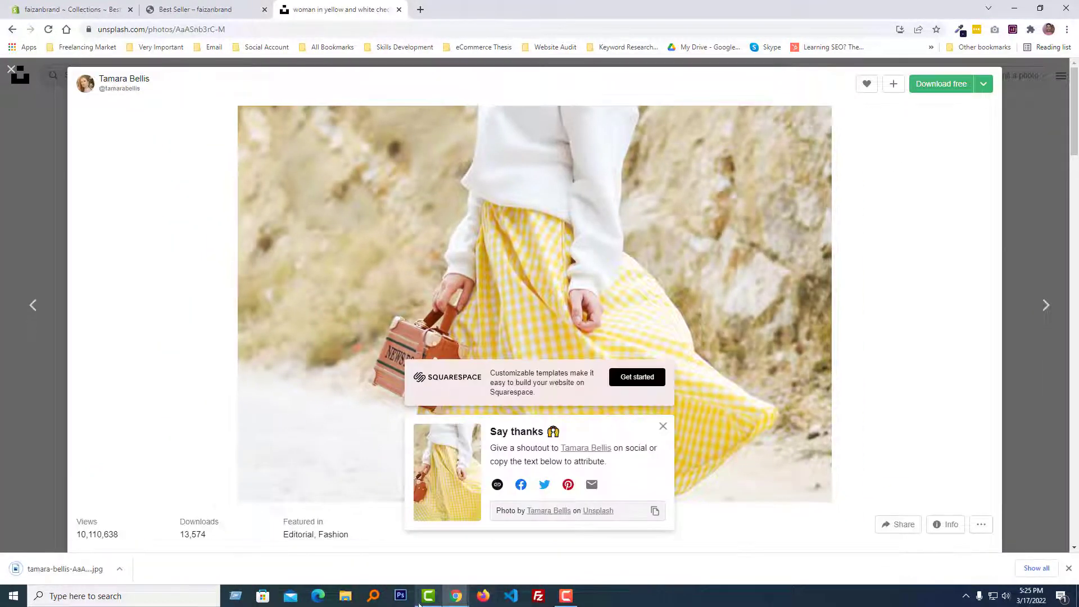
# Step: Open the downloaded yellow-skirt photo from Downloads in Photoshop
pyautogui.click(400, 596)
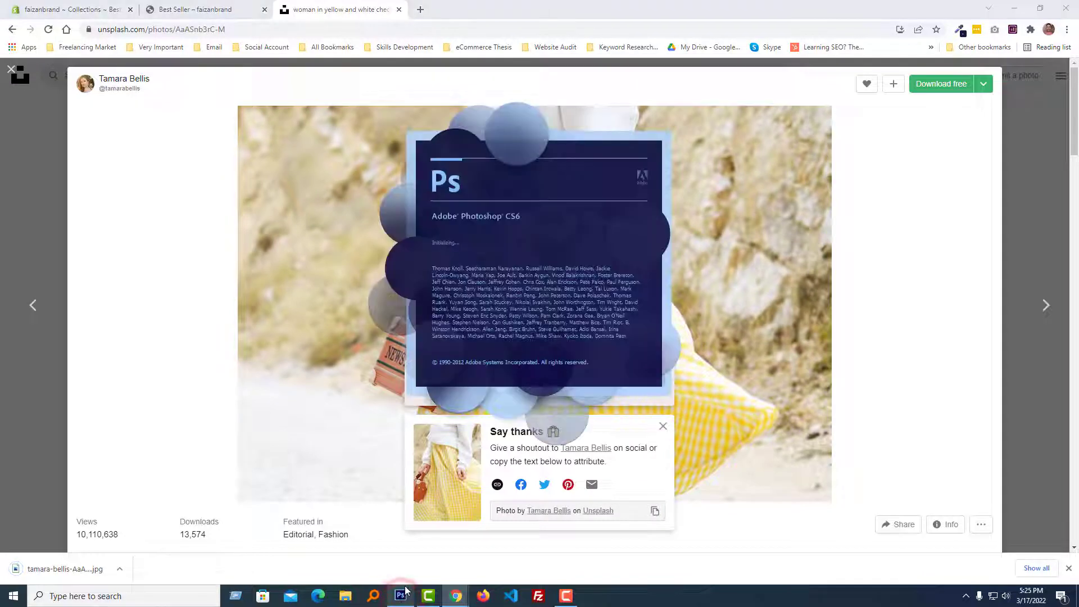
pyautogui.click(345, 595)
pyautogui.click(474, 298)
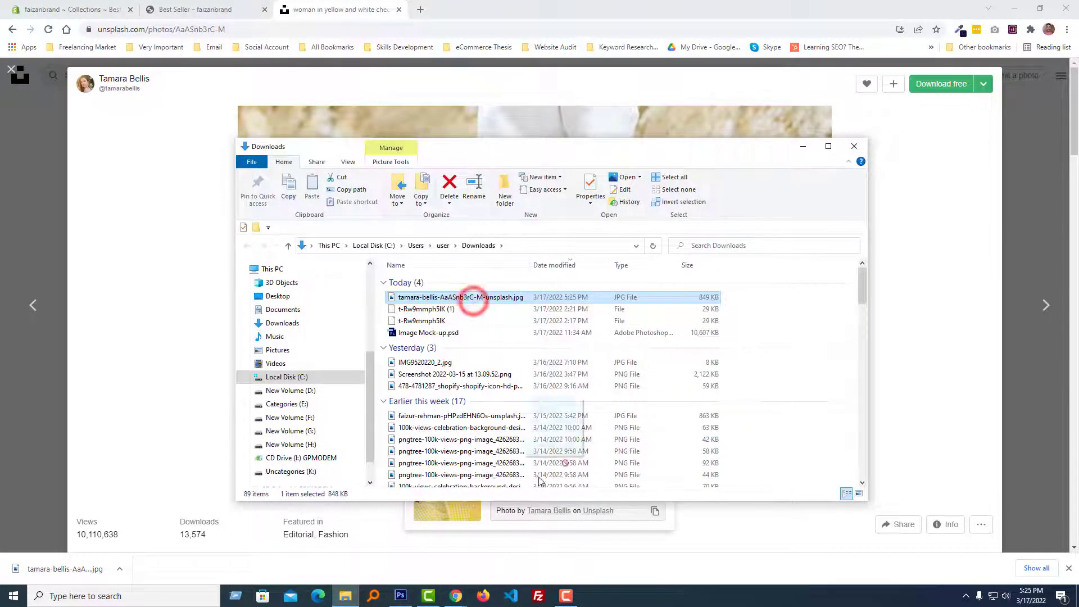
pyautogui.moveTo(538, 480); pyautogui.dragTo(854, 426)
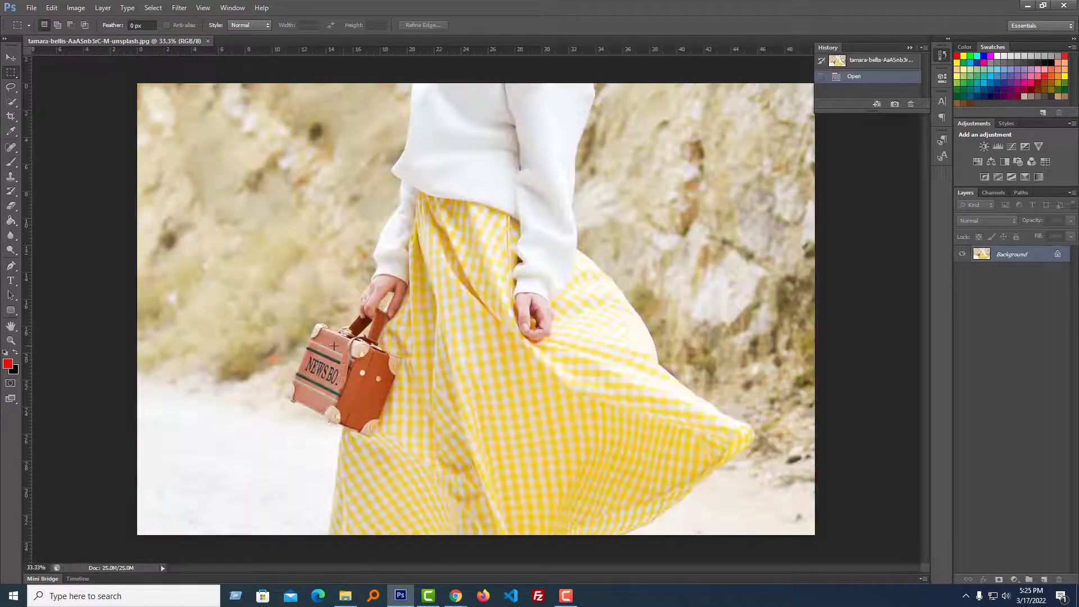
# Step: Crop the photo's top and bottom into a wide banner strip
pyautogui.click(11, 115)
pyautogui.moveTo(475, 81); pyautogui.dragTo(480, 118)
pyautogui.moveTo(476, 496); pyautogui.dragTo(476, 459)
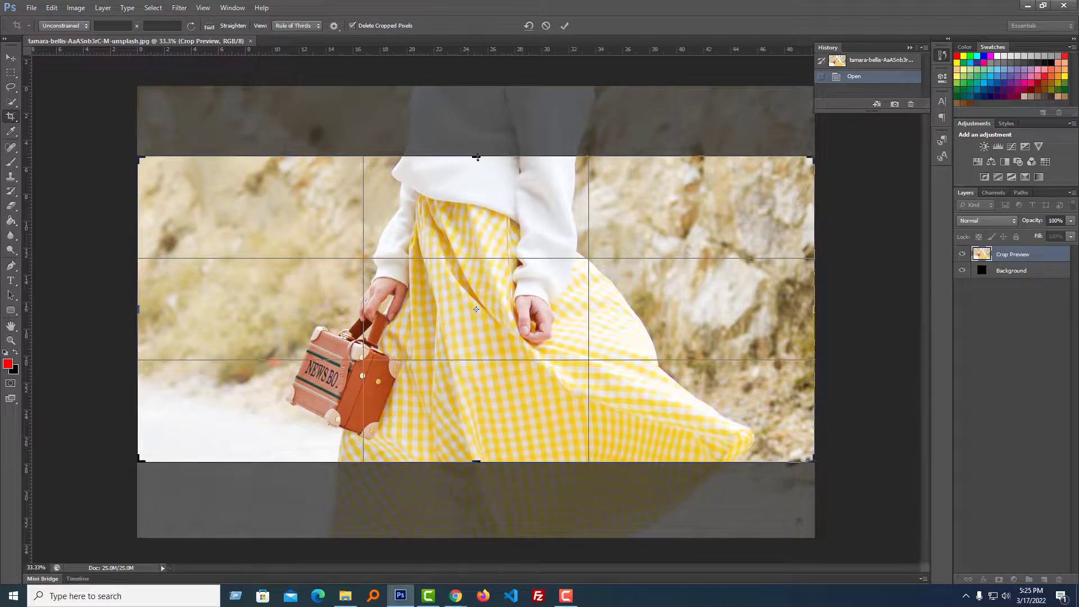
pyautogui.moveTo(476, 158); pyautogui.dragTo(477, 162)
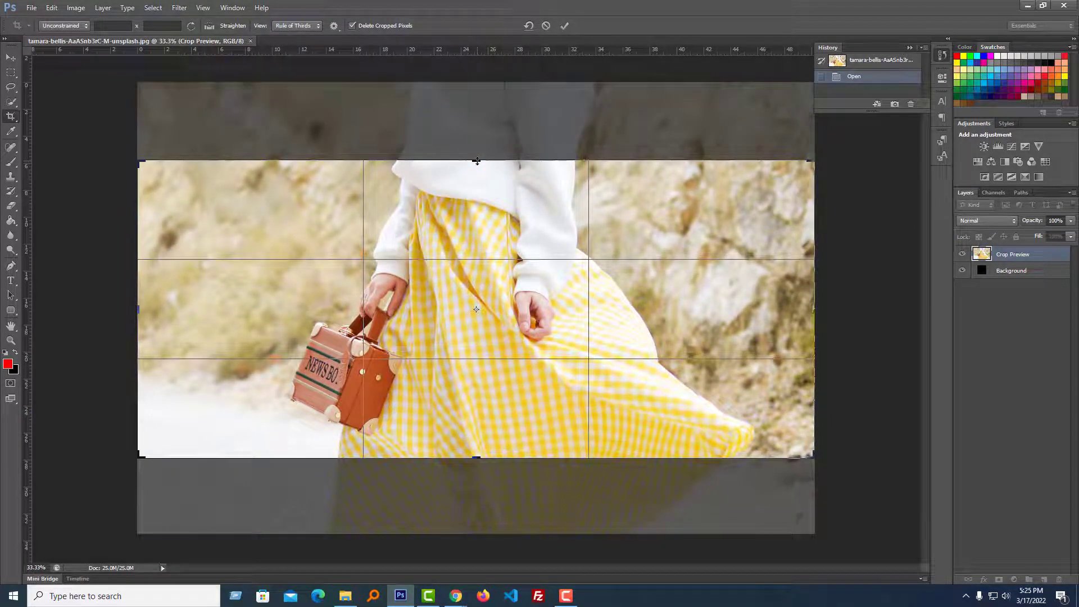
pyautogui.press('Return')
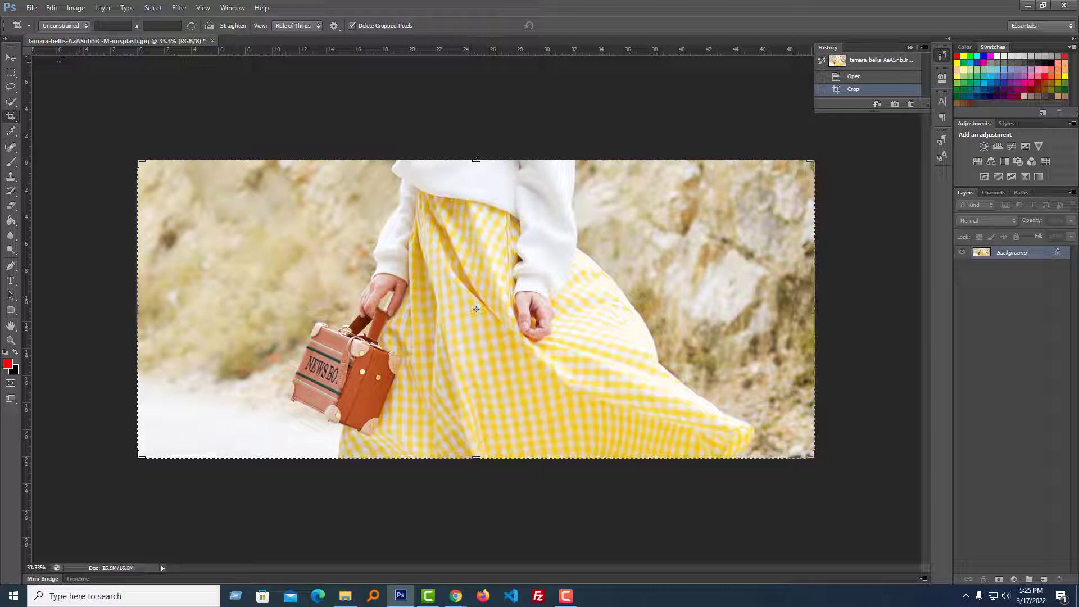
pyautogui.click(11, 58)
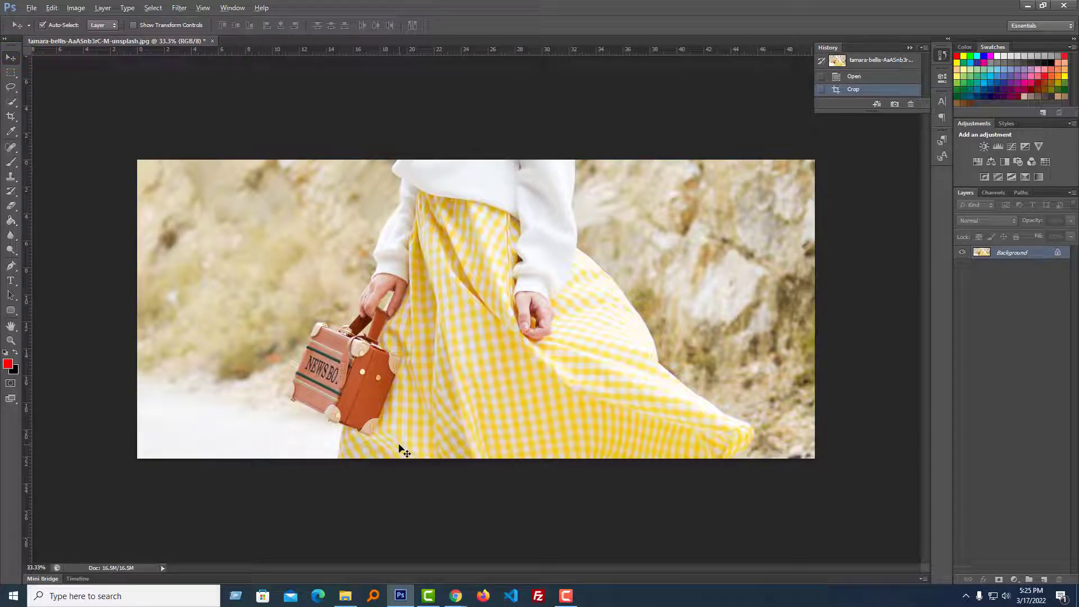
# Step: Save for Web as the Collection-Banner JPEG on the Desktop
pyautogui.hotkey('ctrl', 'alt', 'shift', 's')
pyautogui.press('Return')
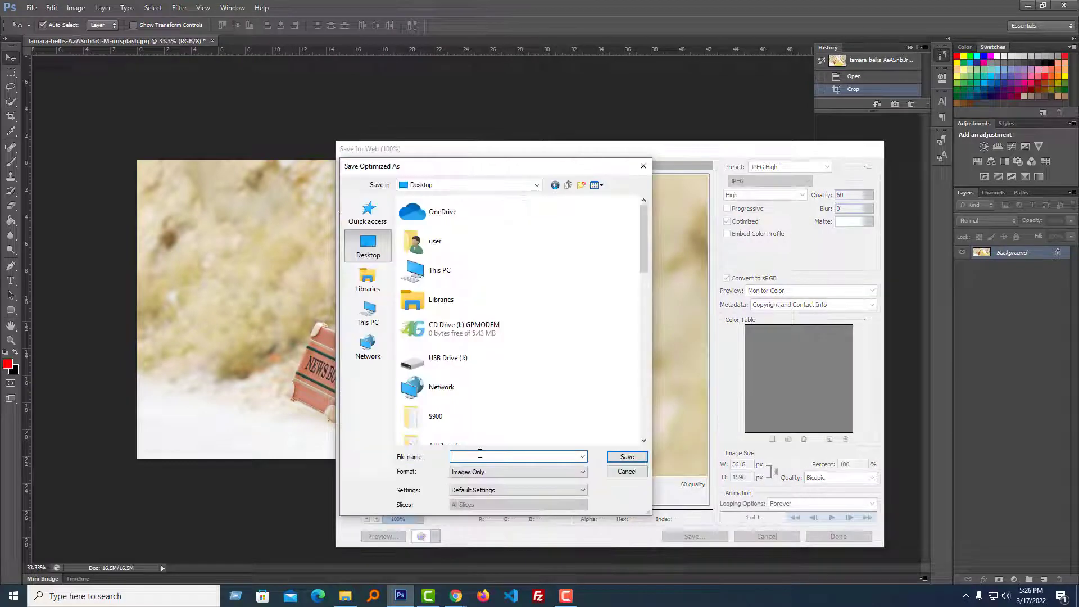
pyautogui.write('Collection Banner')
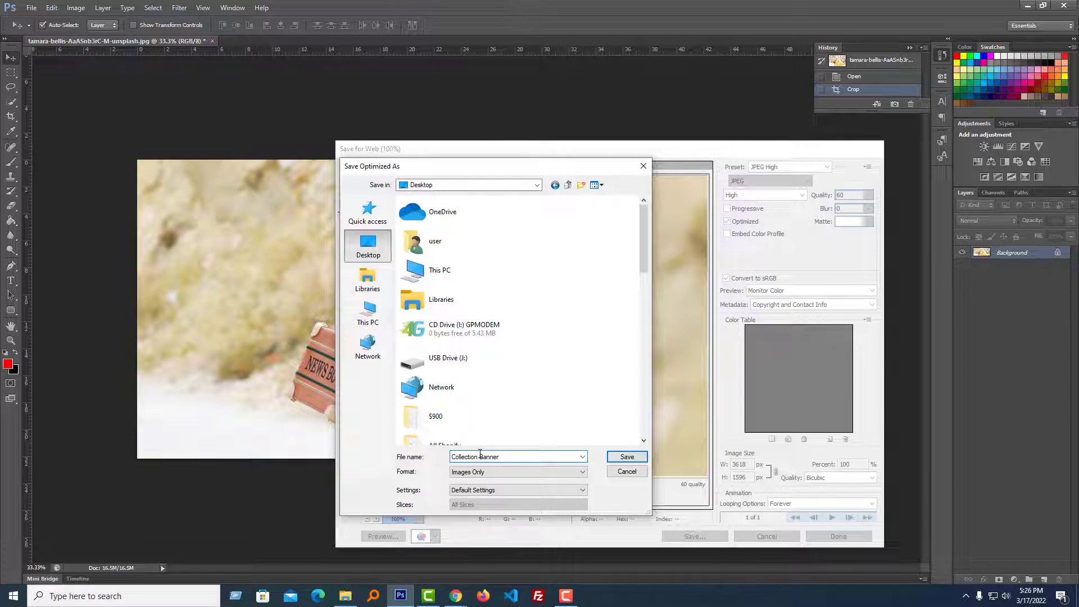
pyautogui.press('Return')
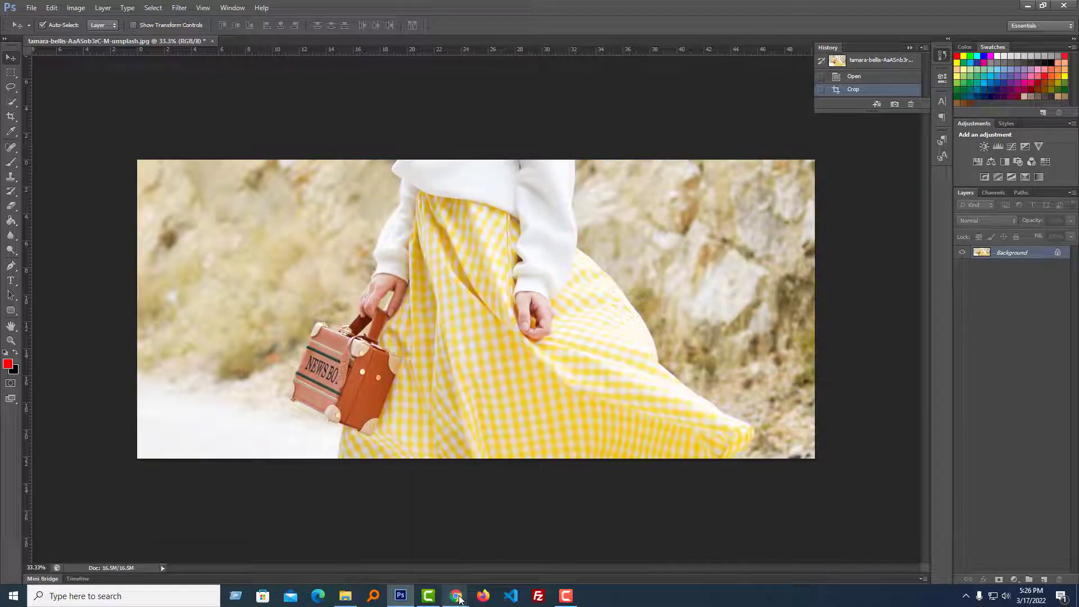
# Step: Replace the Best Seller collection image with Collection-Banner.jpg
pyautogui.moveTo(457, 599)
pyautogui.click(482, 560)
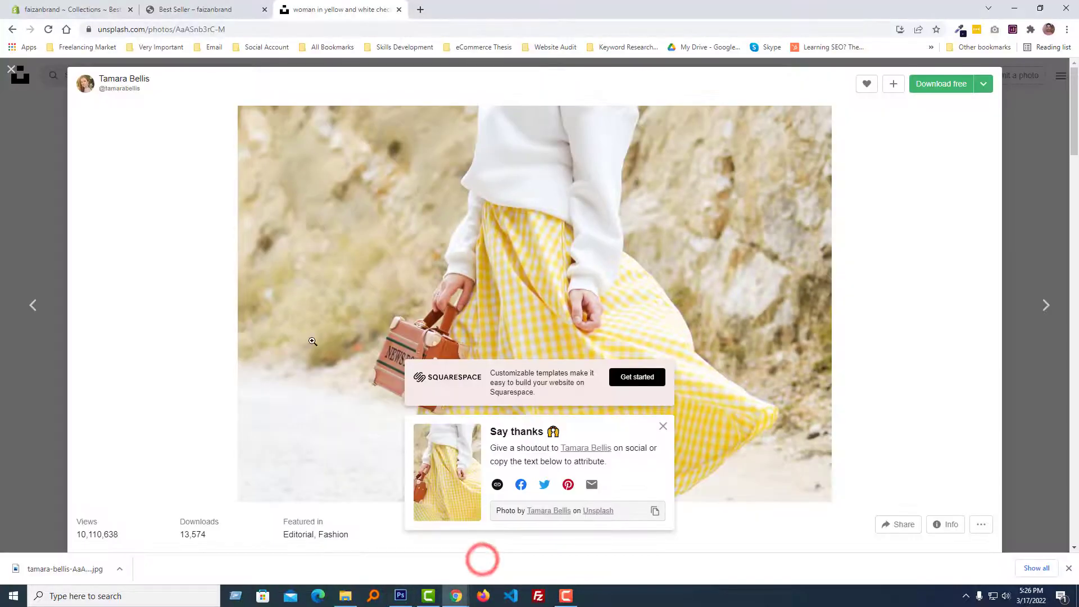
pyautogui.click(74, 5)
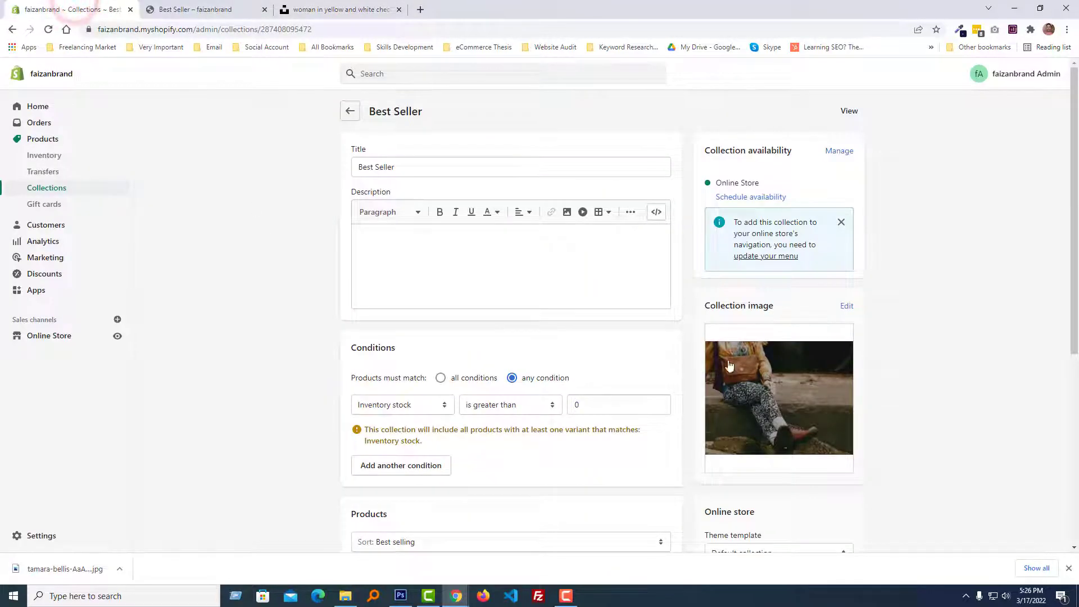
pyautogui.click(847, 306)
pyautogui.click(841, 335)
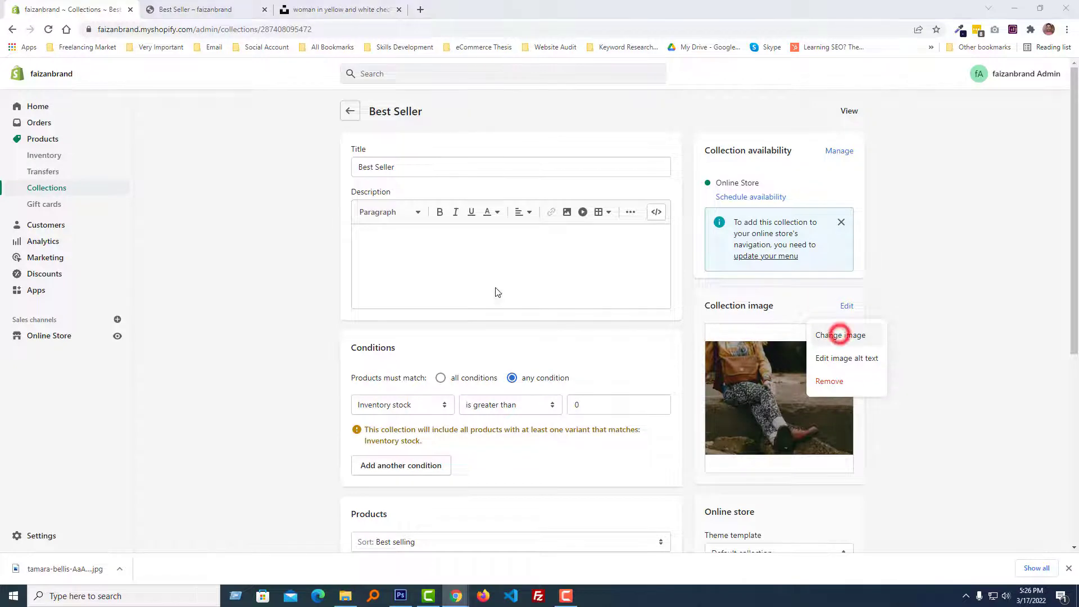
pyautogui.click(273, 189)
pyautogui.scroll(-3, 269, 209)
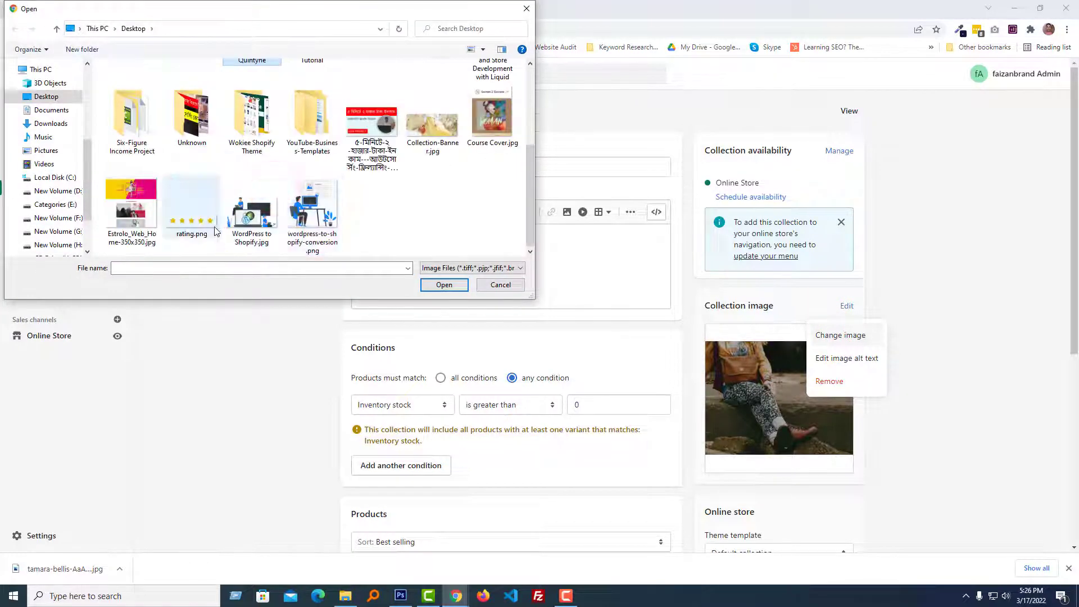
pyautogui.doubleClick(448, 133)
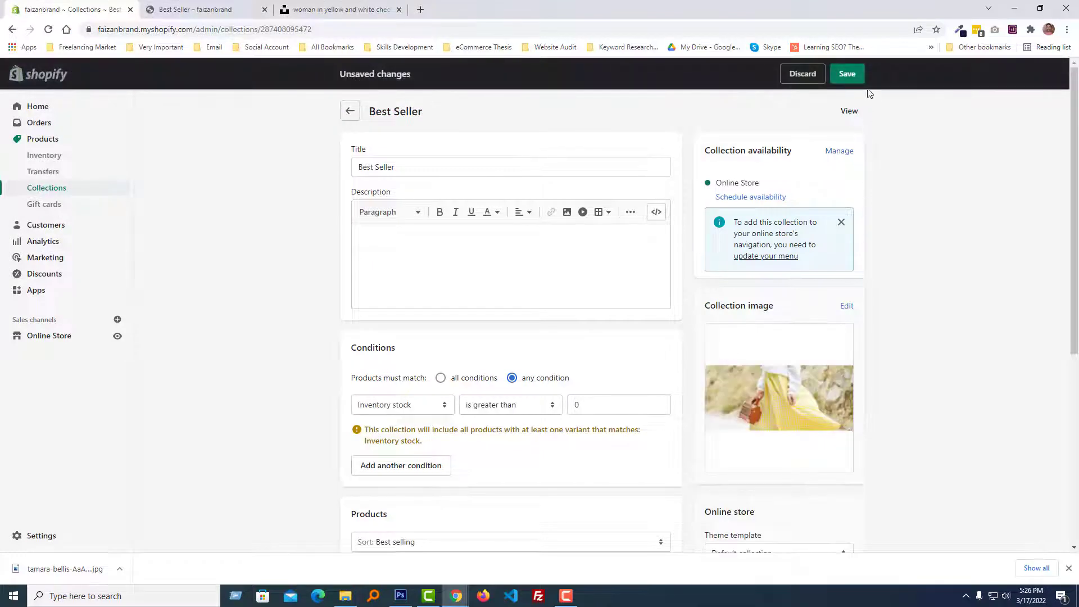
# Step: Save the collection and reload the storefront Best Seller page to show the new banner
pyautogui.click(847, 73)
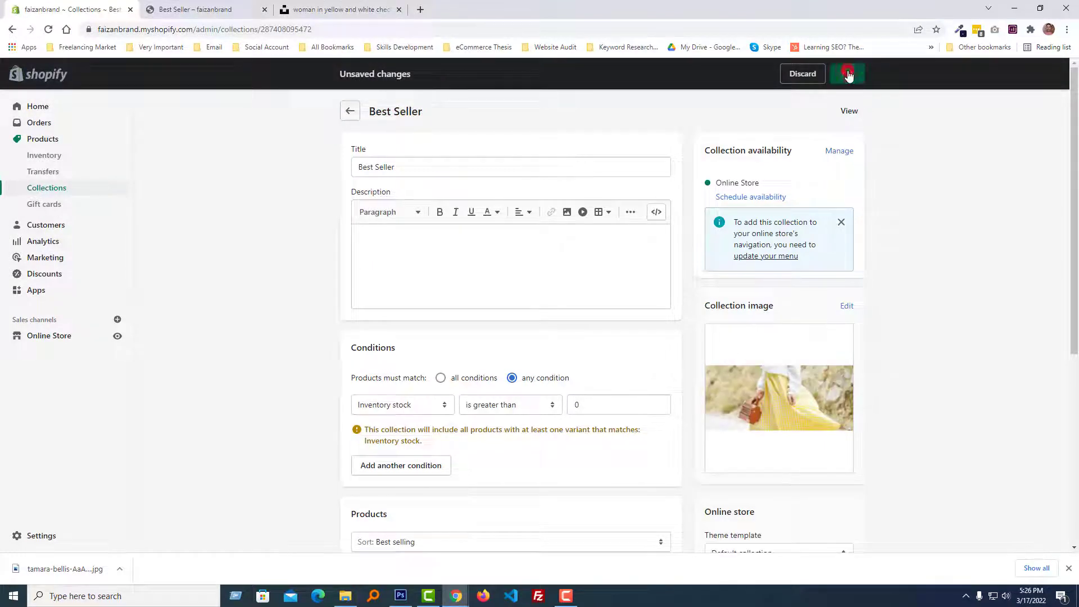
pyautogui.click(208, 9)
pyautogui.click(47, 29)
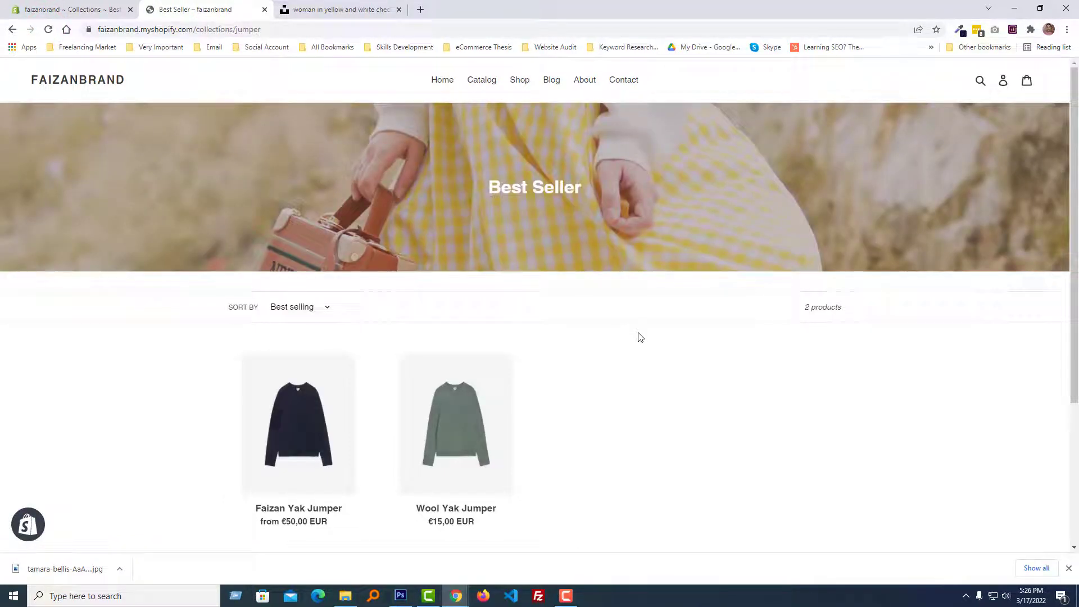
# Step: Pick the banner with DevTools' element picker and select its collection-hero__image div showing height 300px
pyautogui.rightClick(682, 355)
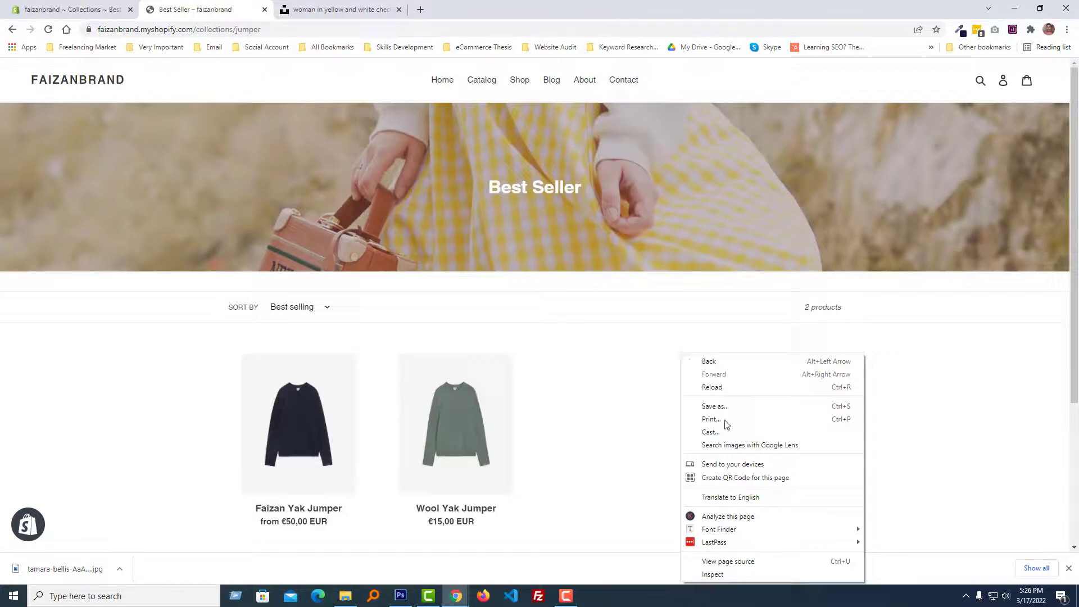
pyautogui.click(722, 574)
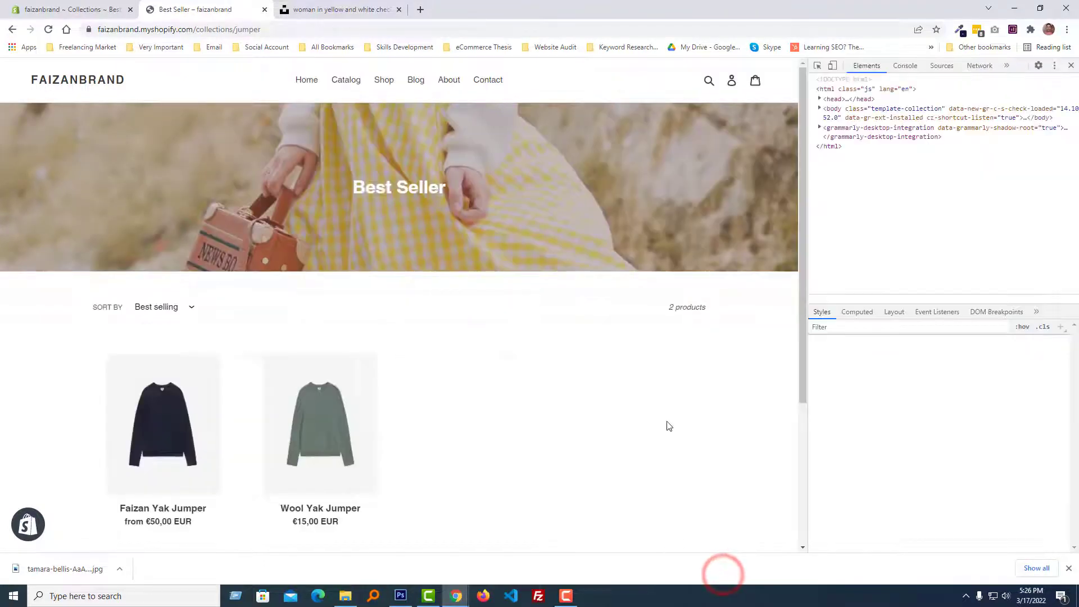
pyautogui.click(818, 65)
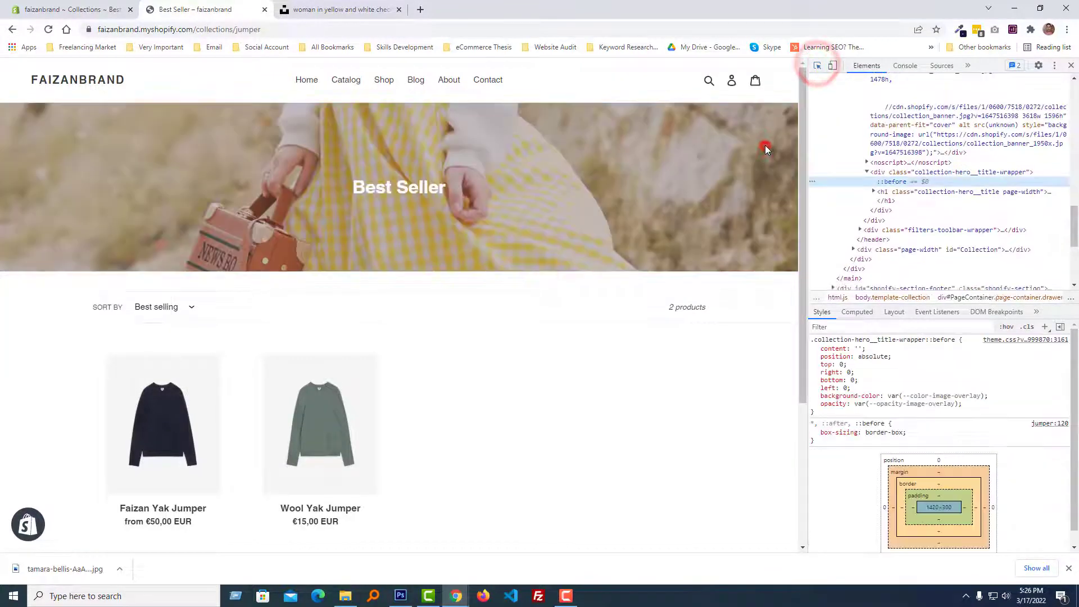
pyautogui.click(765, 146)
pyautogui.press('F12')
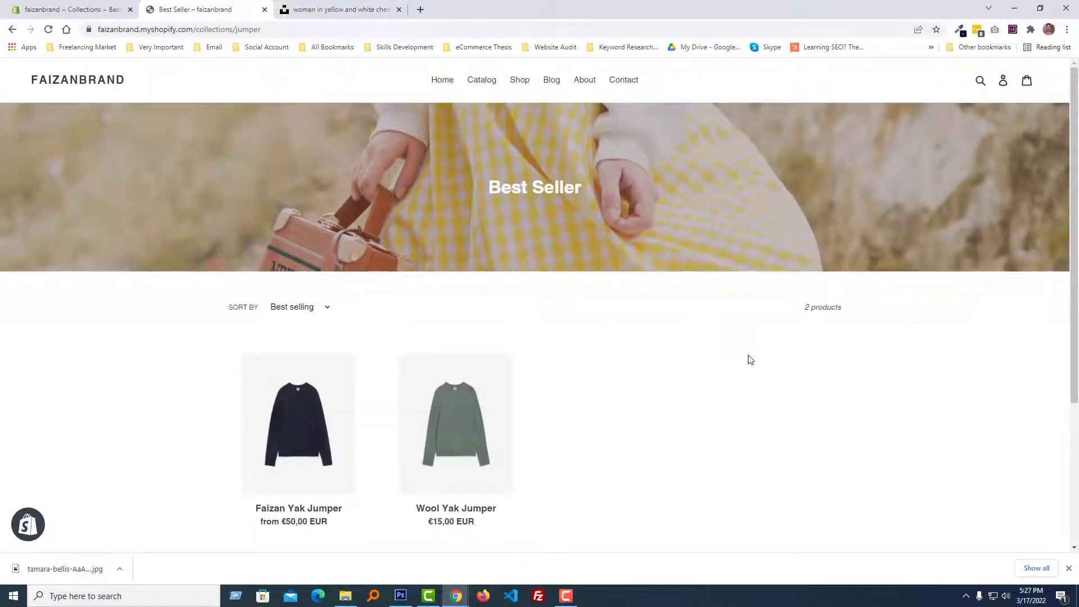
pyautogui.rightClick(749, 359)
pyautogui.click(776, 347)
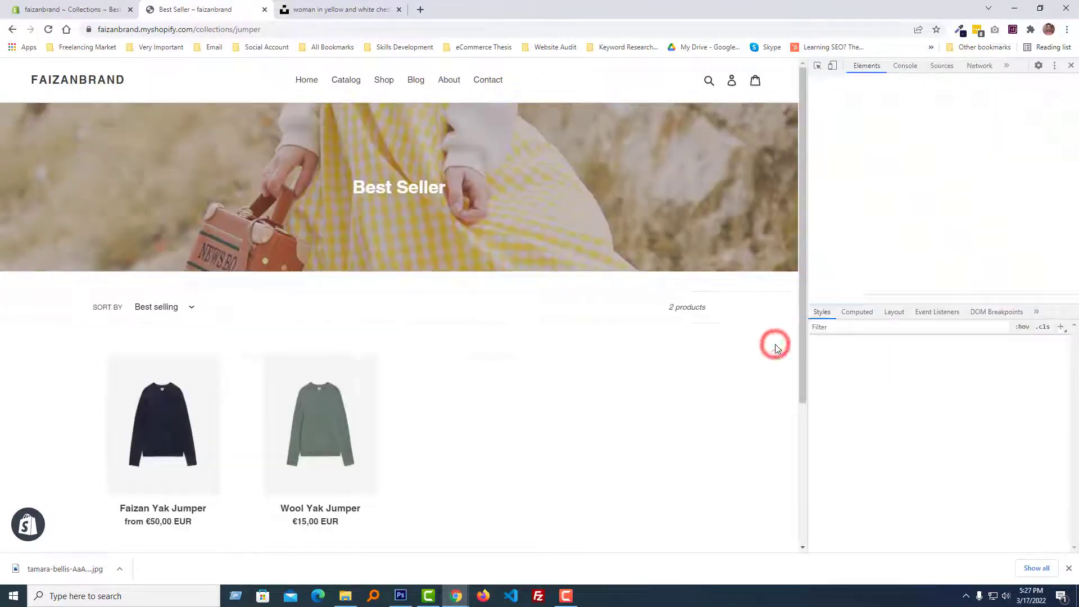
pyautogui.click(818, 65)
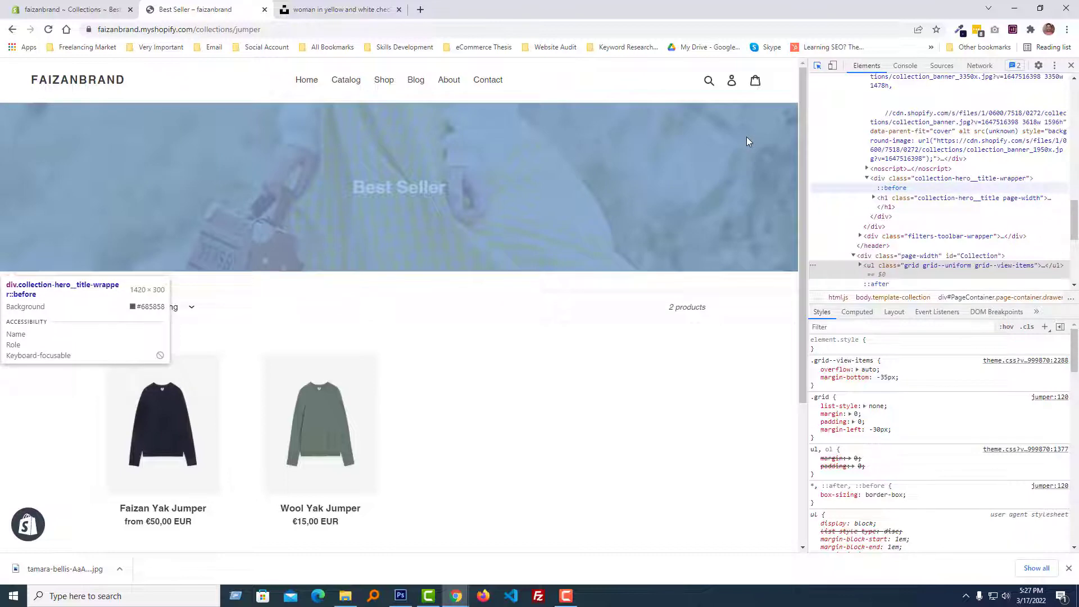
pyautogui.click(747, 137)
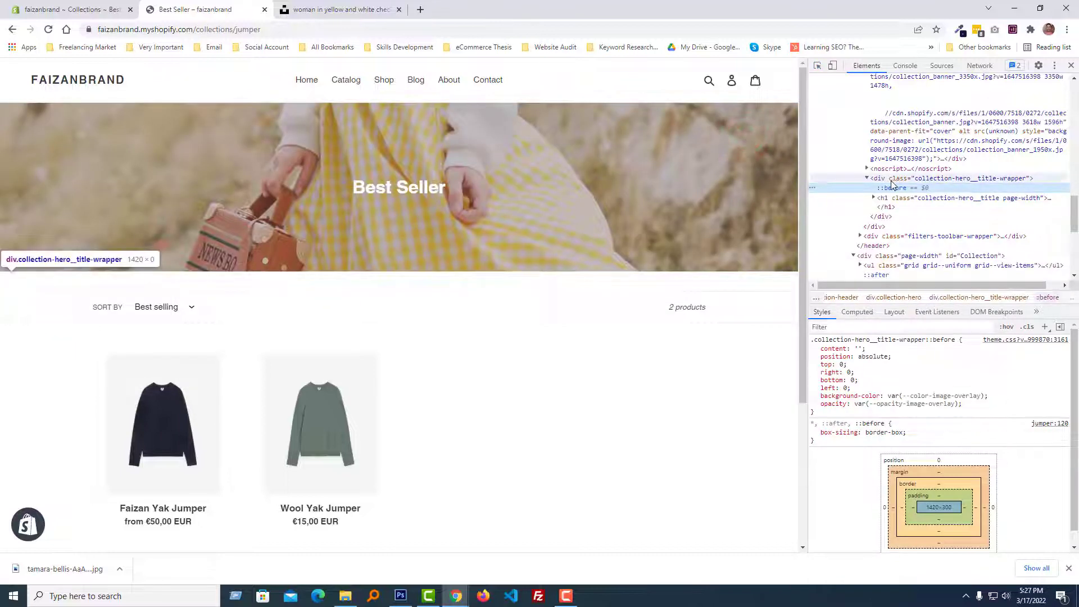
pyautogui.click(900, 142)
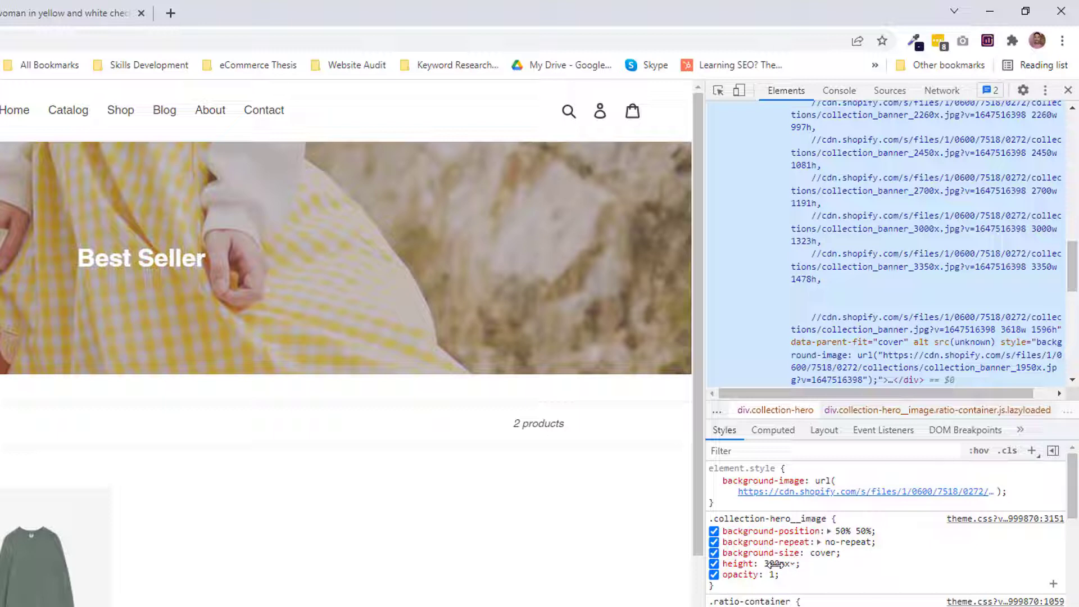
# Step: Change the banner's height from 300px to 400px in the Styles pane
pyautogui.click(771, 563)
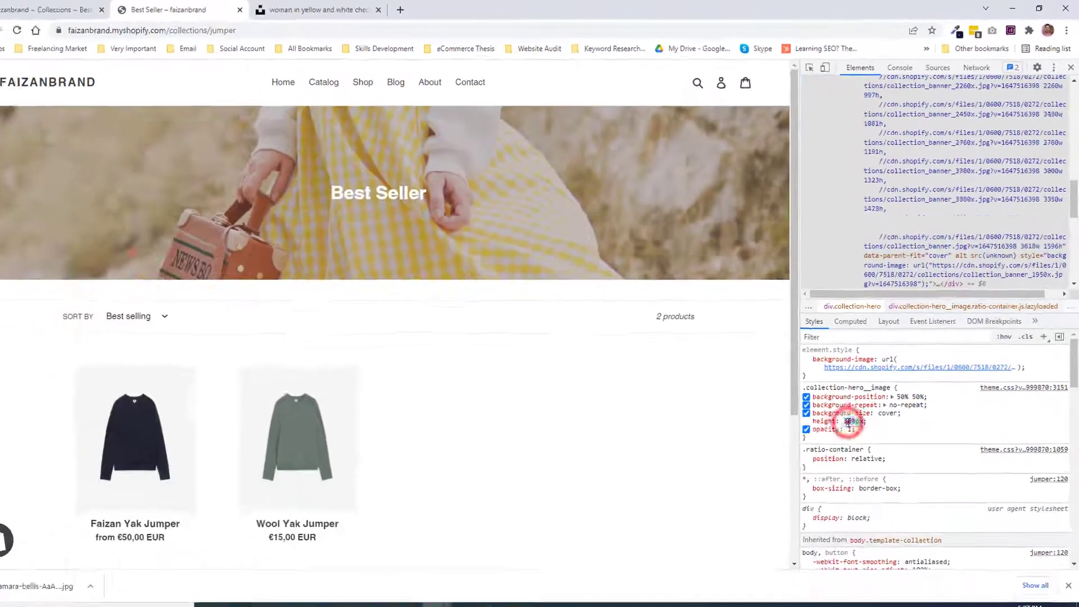
pyautogui.press('Delete')
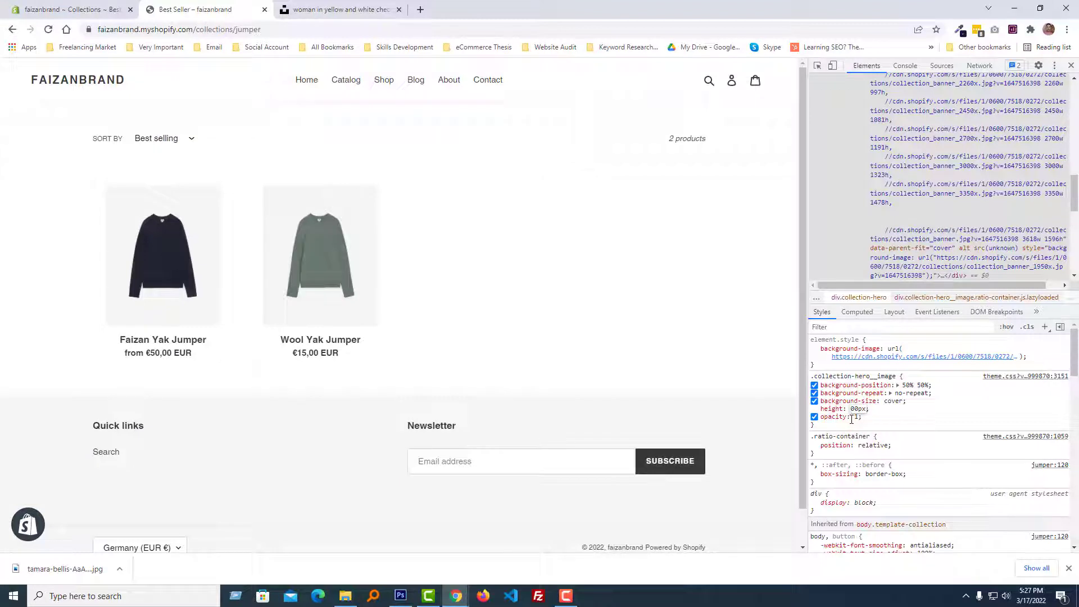
pyautogui.write('4')
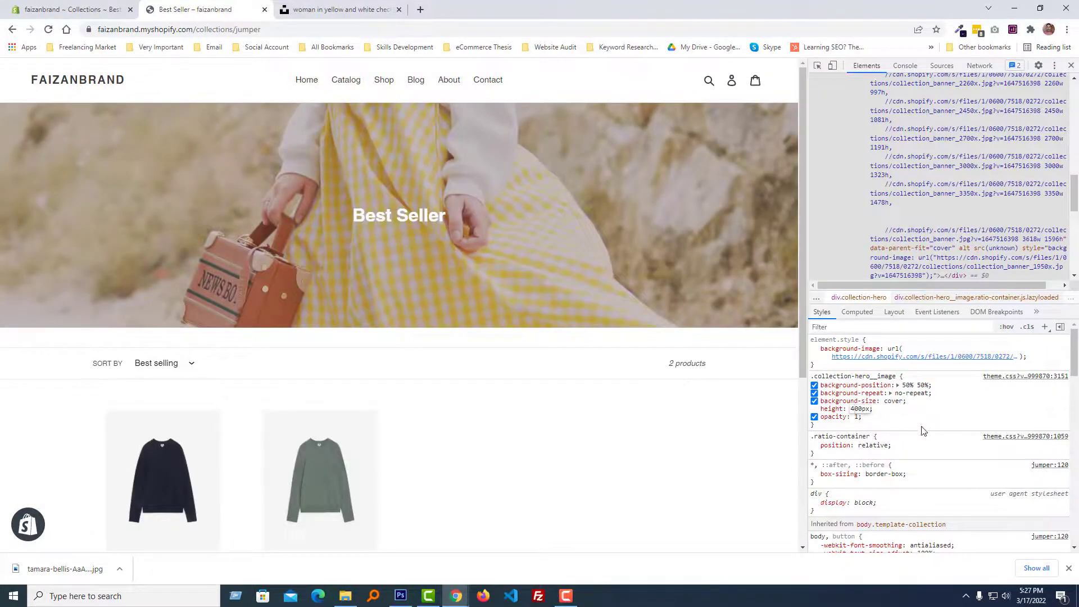
pyautogui.click(936, 411)
# Step: Set background-position to bottom and copy the whole .collection-hero__image rule
pyautogui.click(911, 384)
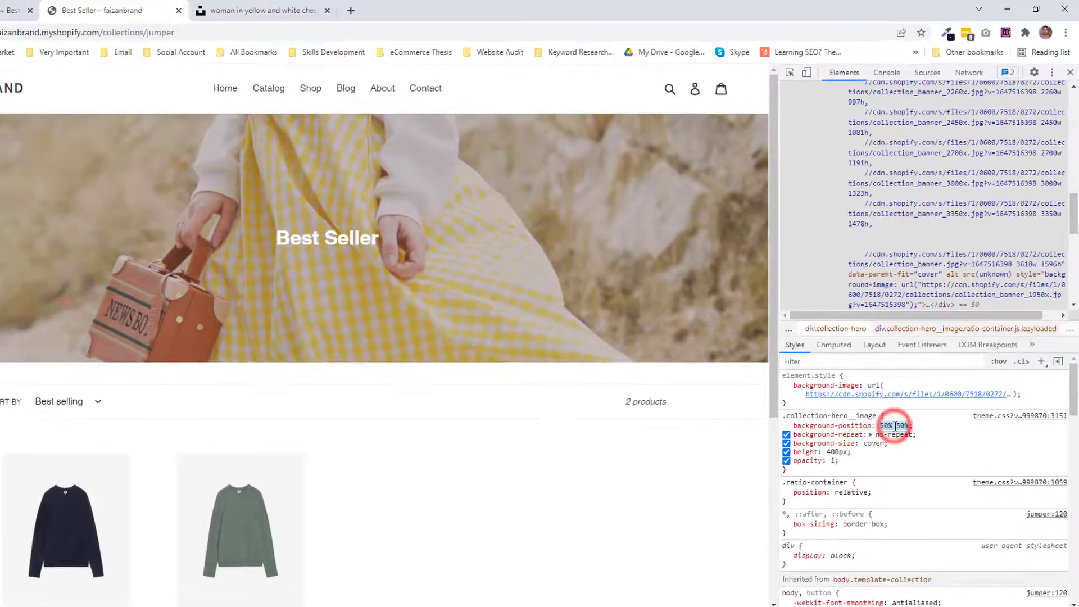
pyautogui.press('BackSpace')
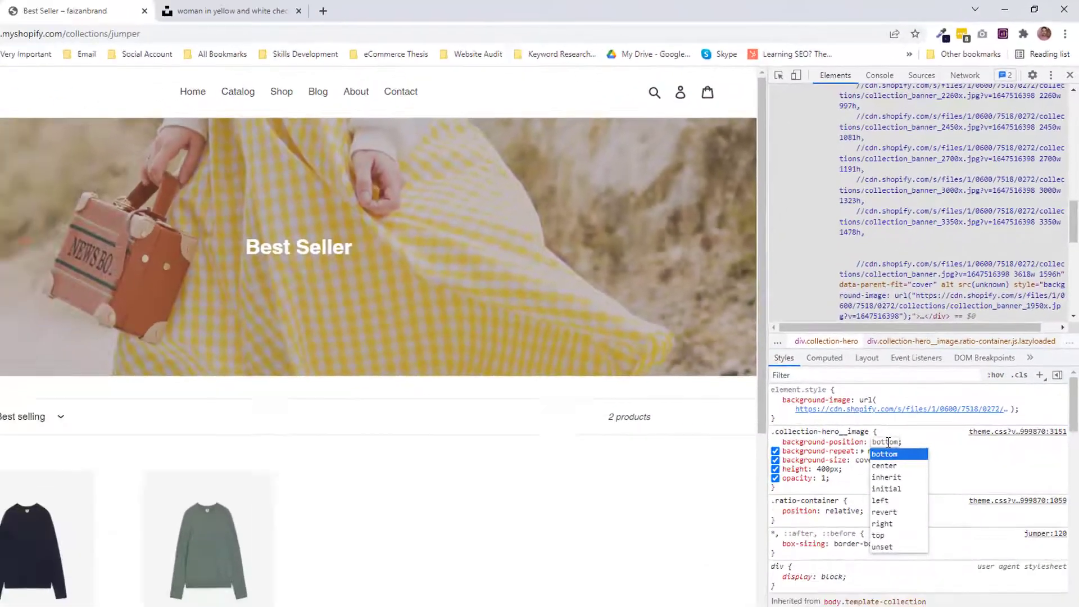
pyautogui.press('Return')
pyautogui.click(958, 384)
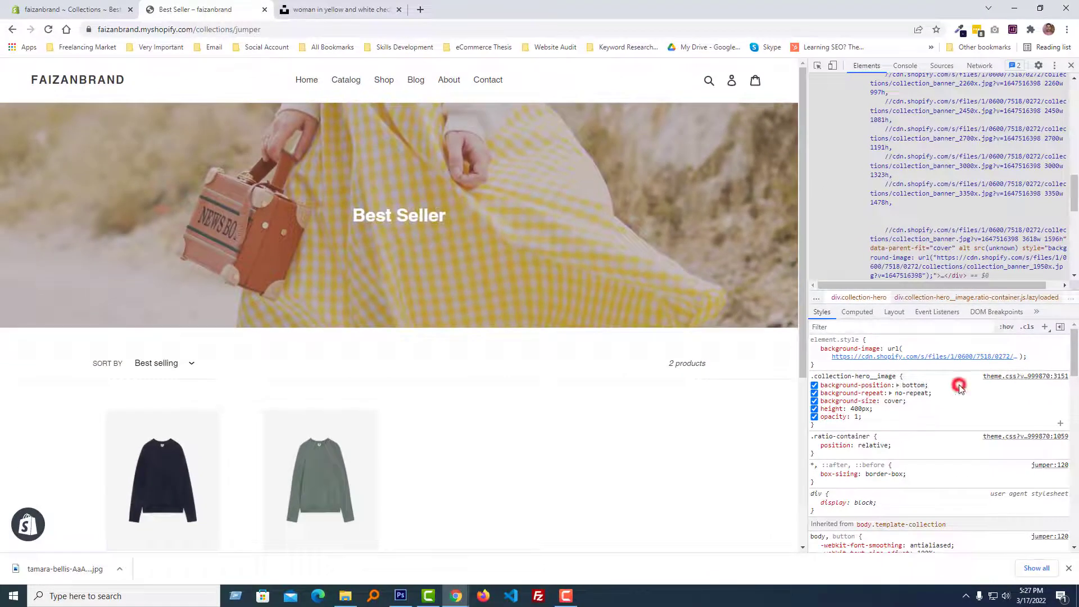
pyautogui.rightClick(845, 375)
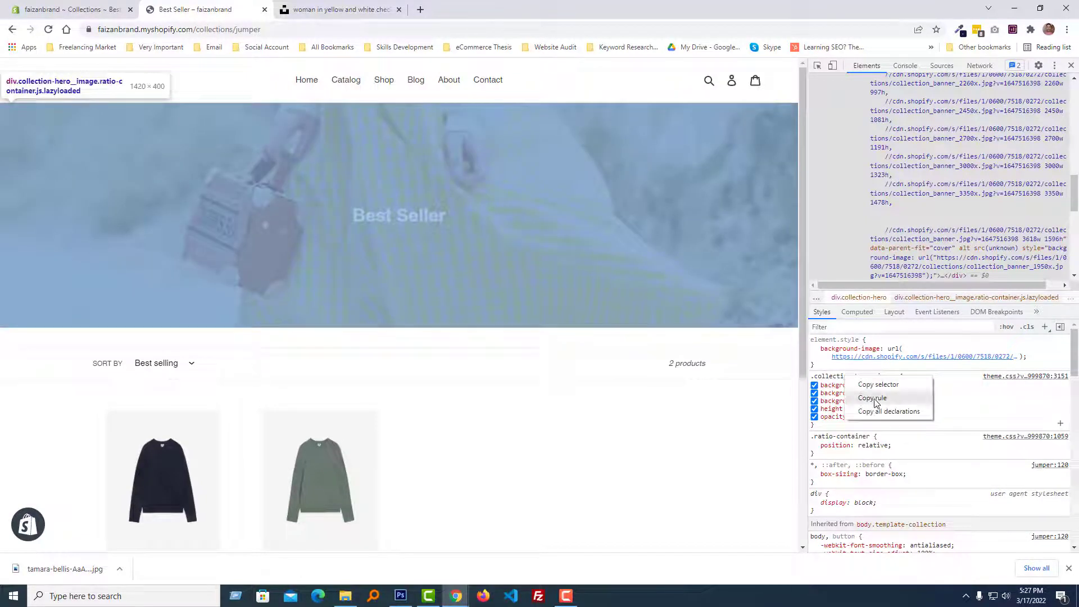
pyautogui.click(872, 398)
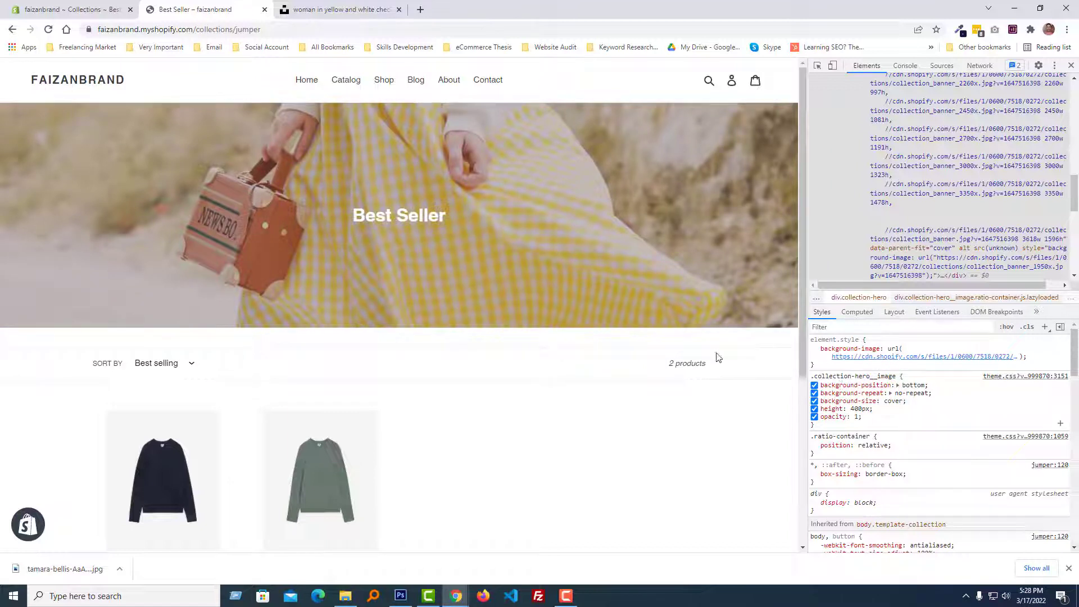
# Step: Open the Debut theme's code editor, filter files by 'css' and open theme.css
pyautogui.click(73, 9)
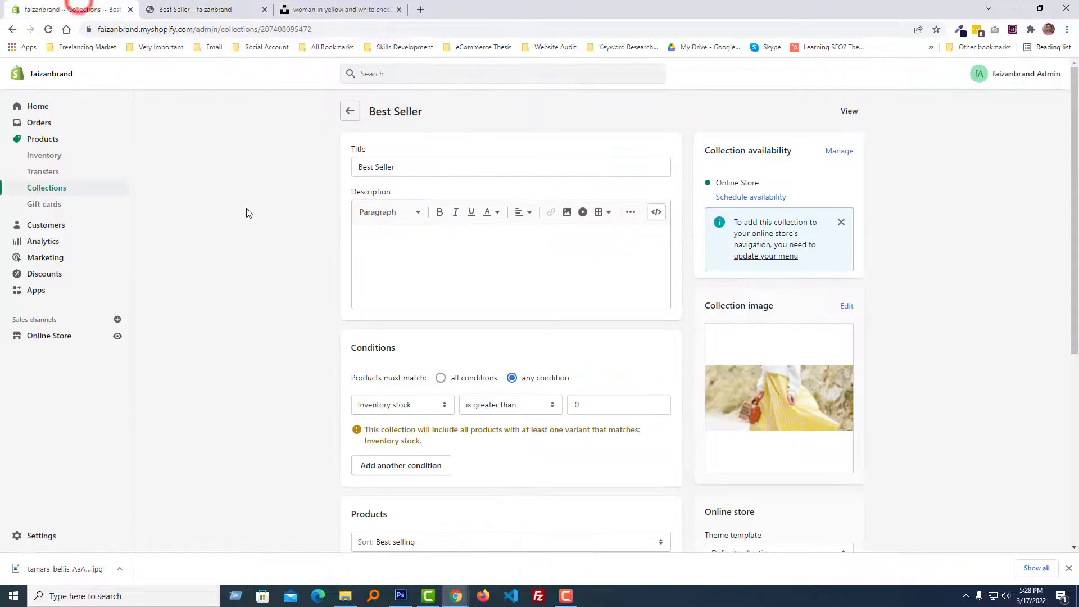
pyautogui.click(52, 337)
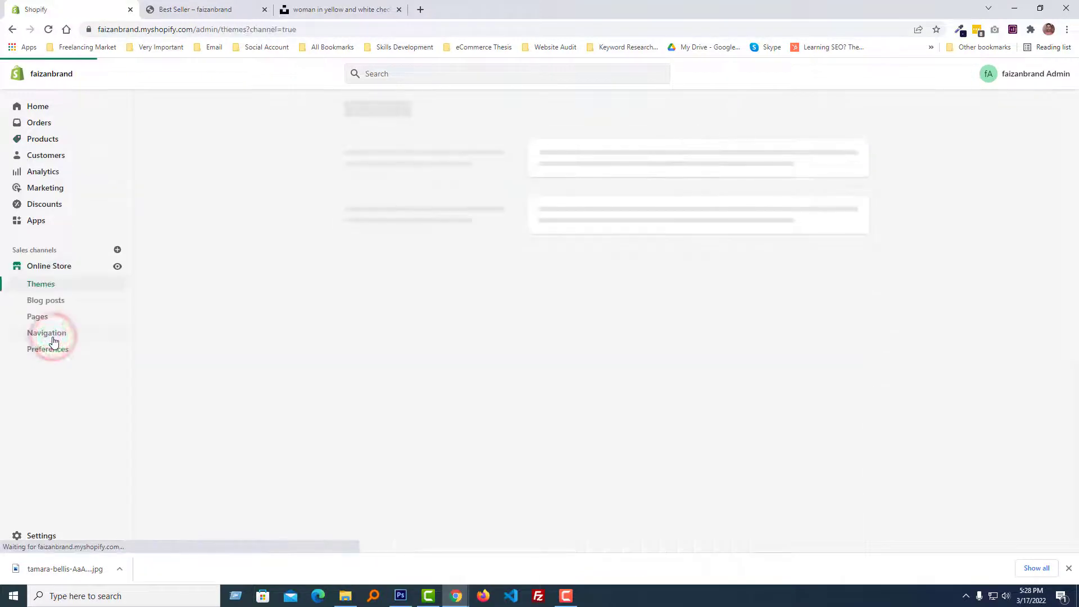
pyautogui.click(773, 242)
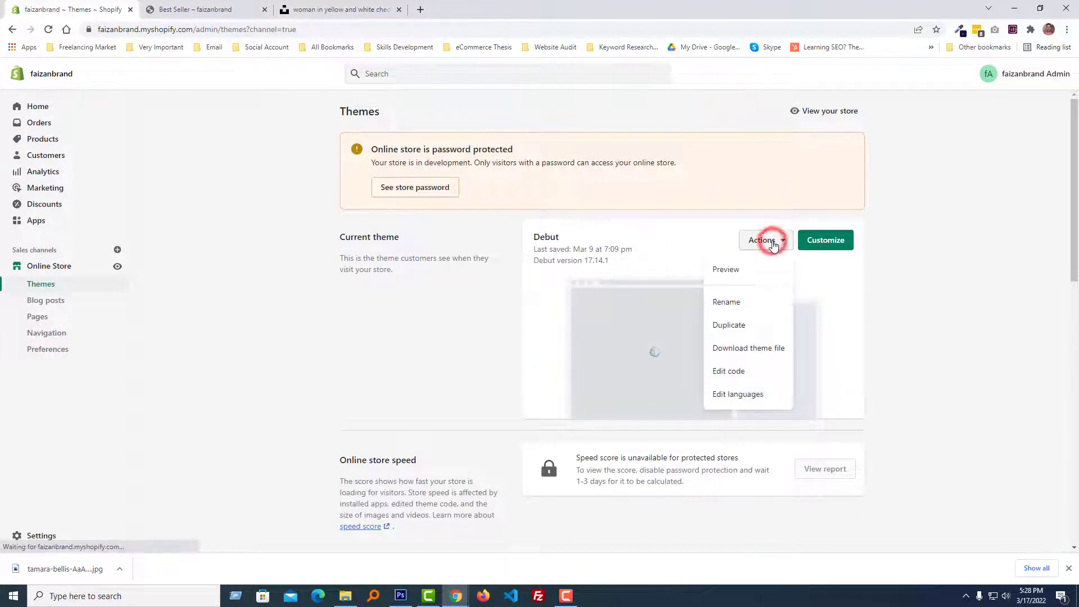
pyautogui.click(736, 372)
pyautogui.click(187, 138)
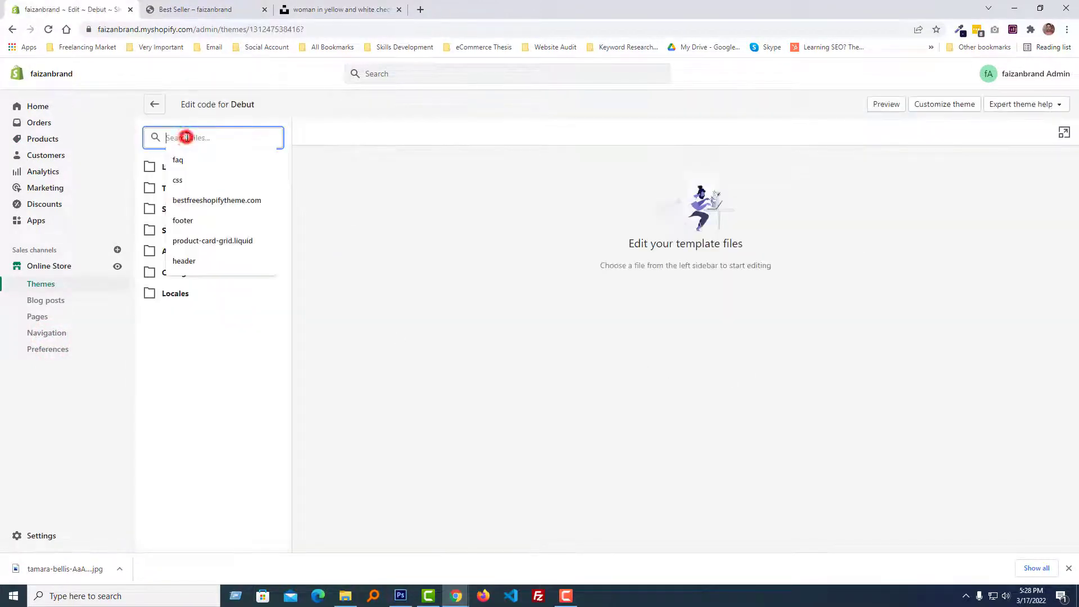
pyautogui.write('css')
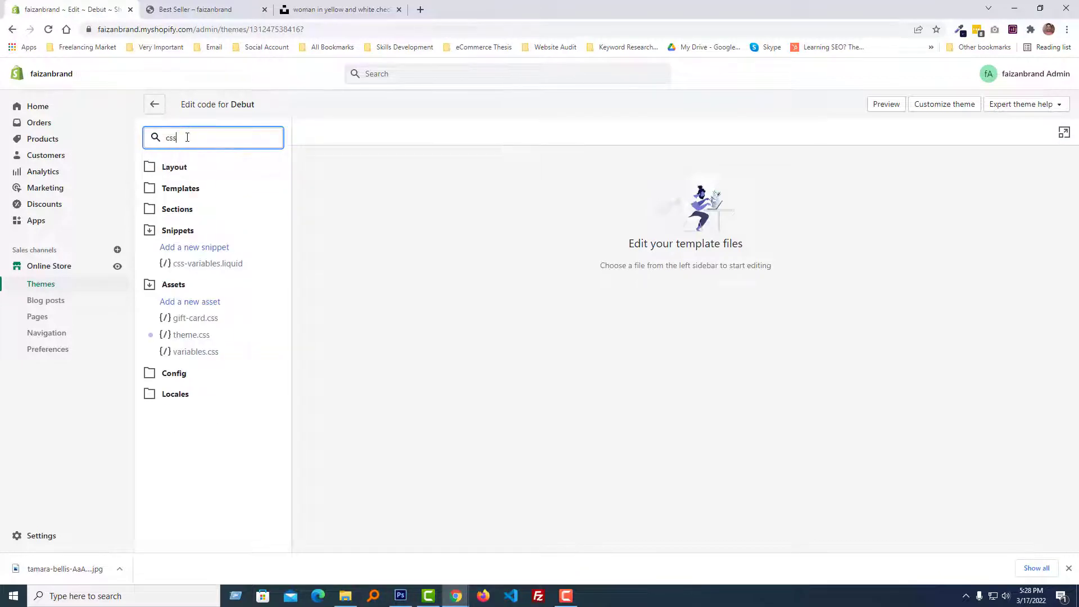
pyautogui.click(186, 335)
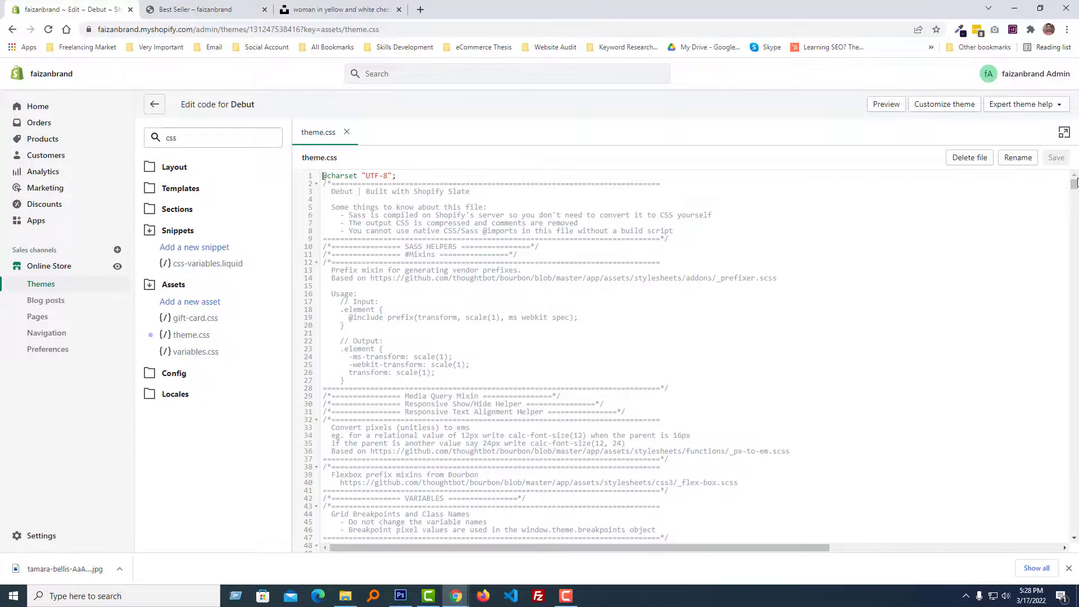
# Step: Paste the copied .collection-hero__image rule at the end of theme.css
pyautogui.moveTo(1073, 183); pyautogui.dragTo(1073, 528)
pyautogui.rightClick(350, 329)
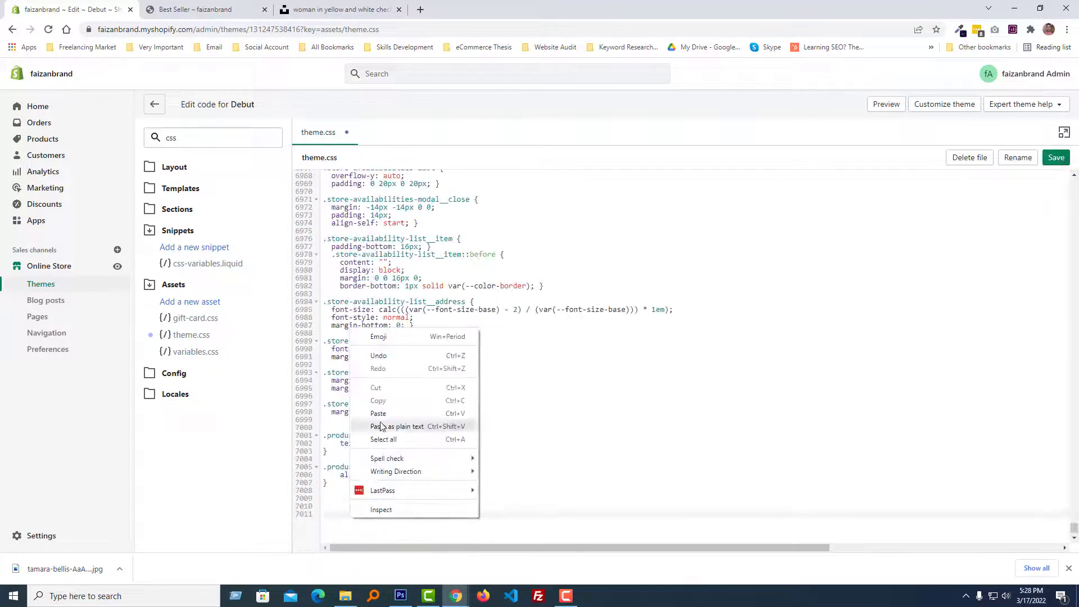
pyautogui.click(378, 413)
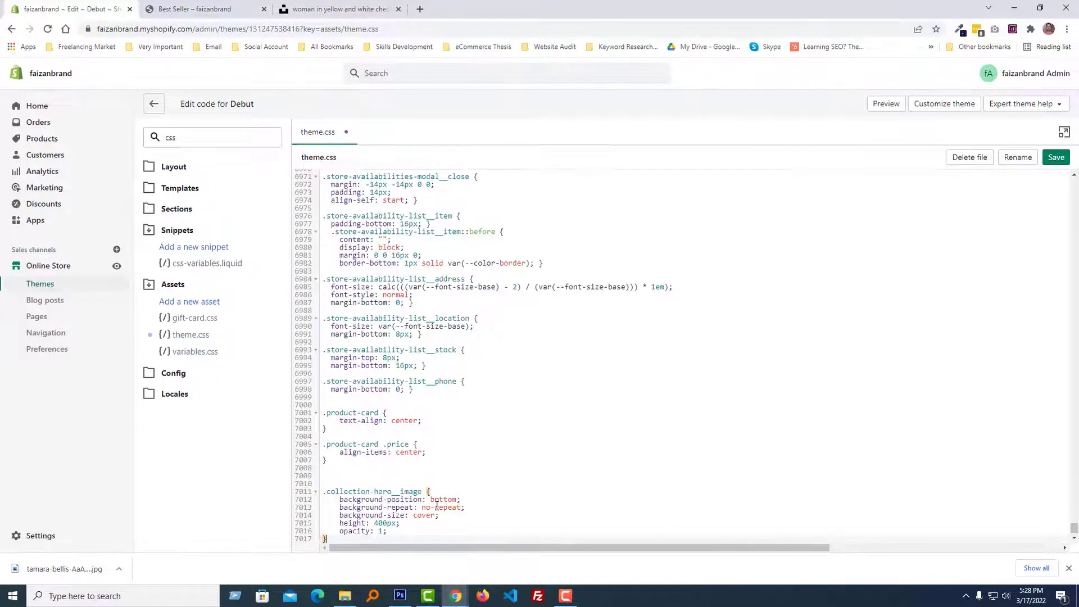
# Step: Delete the opacity, background-repeat and background-size lines and save theme.css
pyautogui.moveTo(397, 530); pyautogui.dragTo(406, 527)
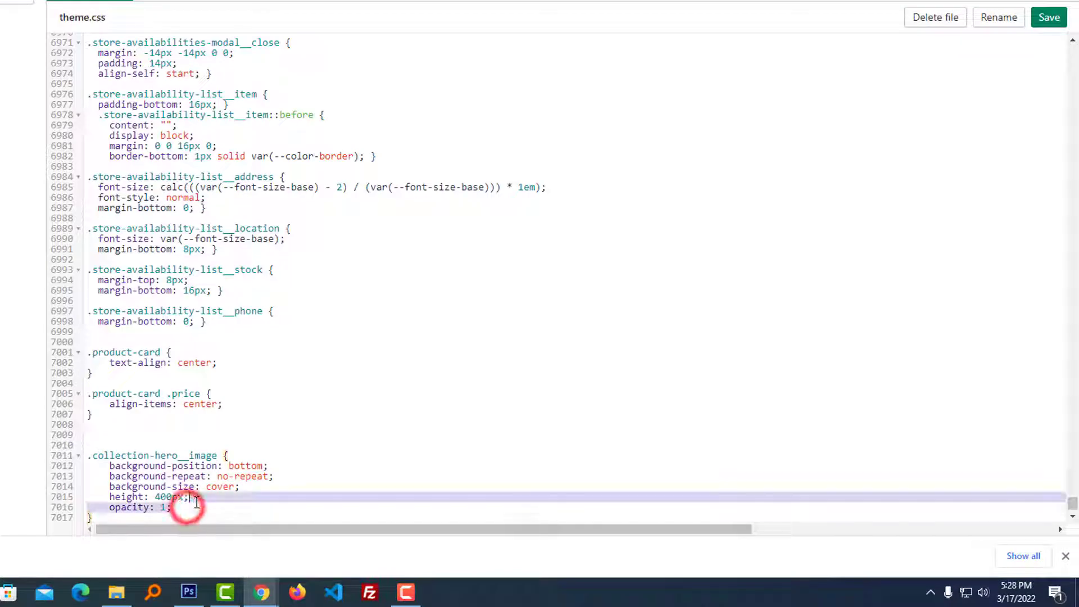
pyautogui.press('BackSpace')
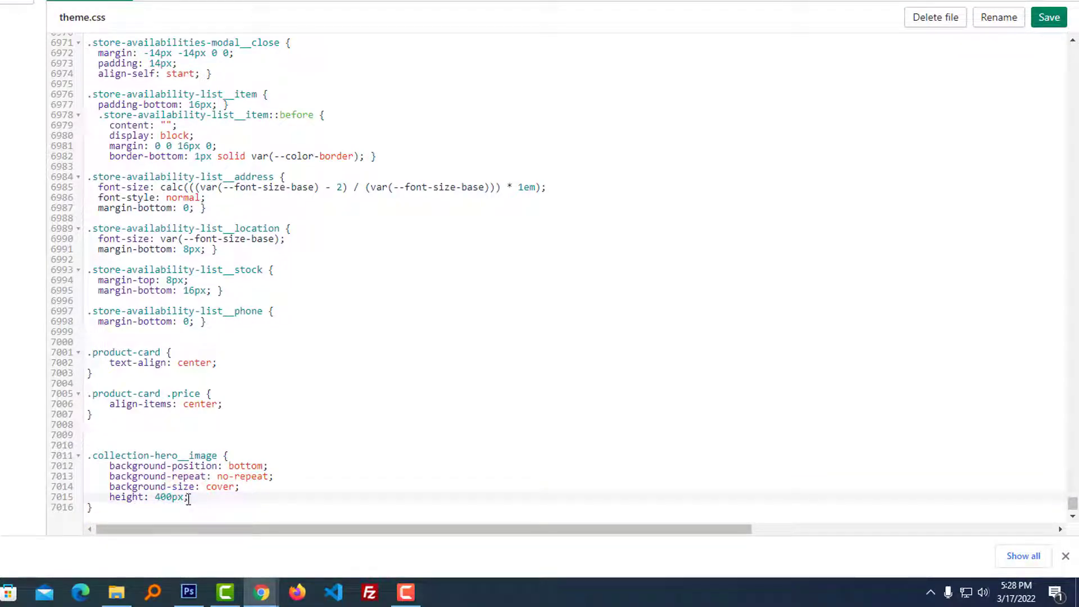
pyautogui.moveTo(247, 487); pyautogui.dragTo(285, 467)
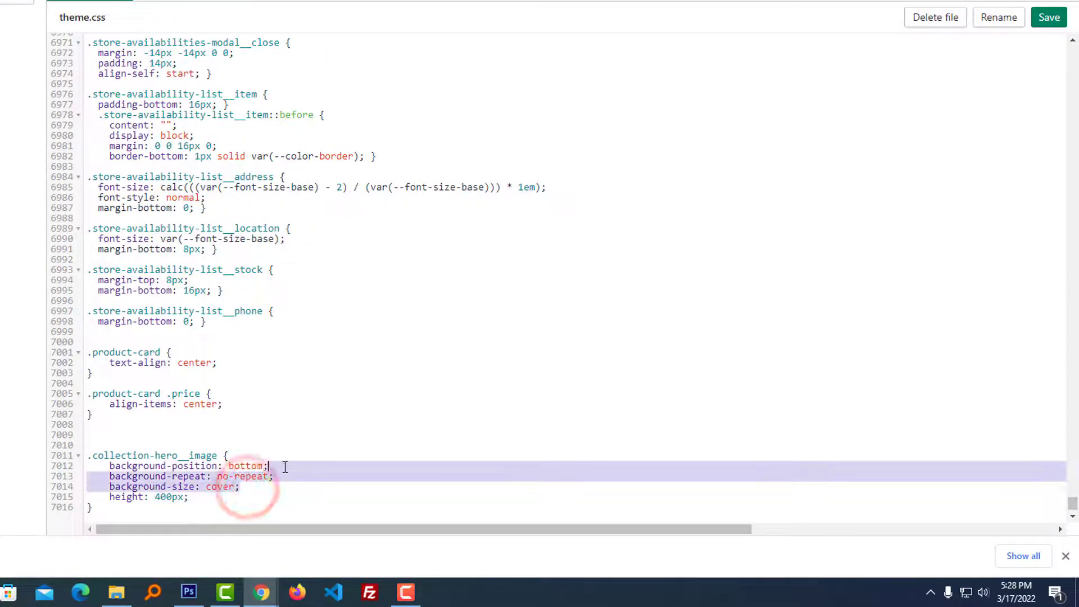
pyautogui.press('BackSpace')
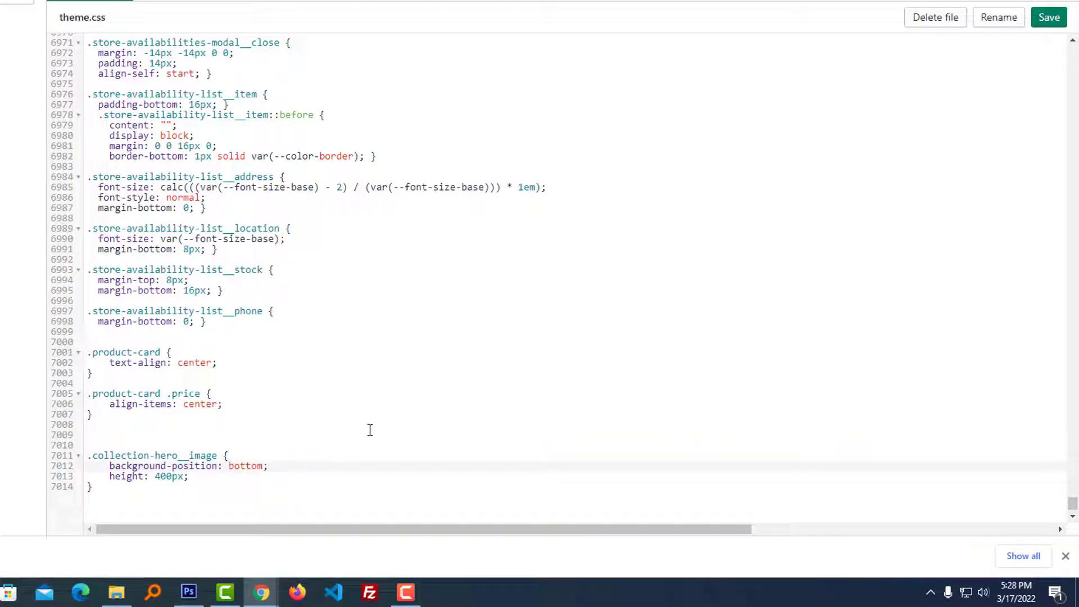
pyautogui.click(1046, 18)
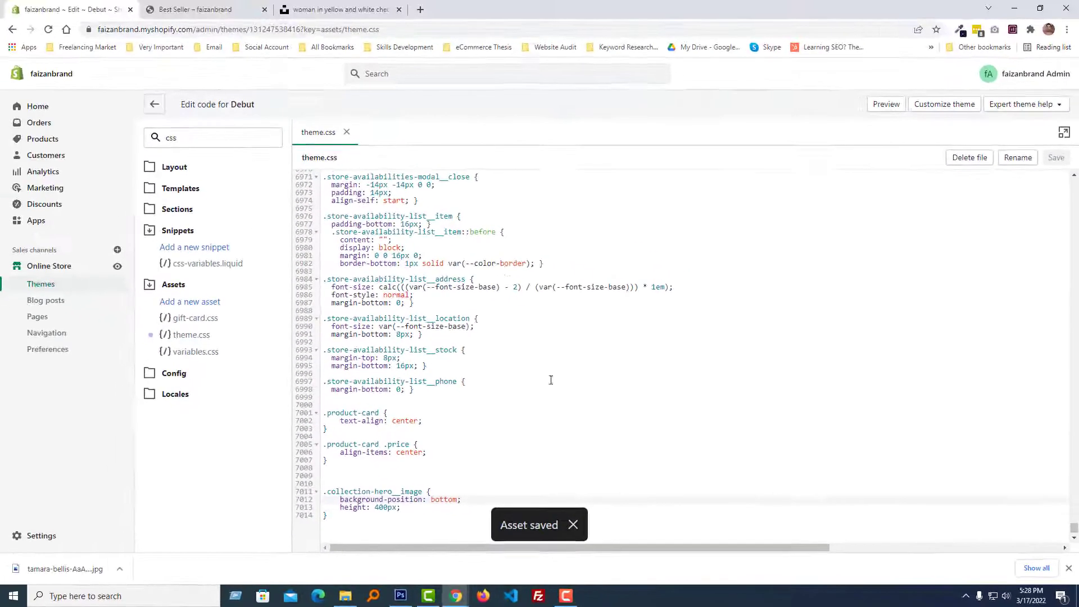
pyautogui.click(191, 10)
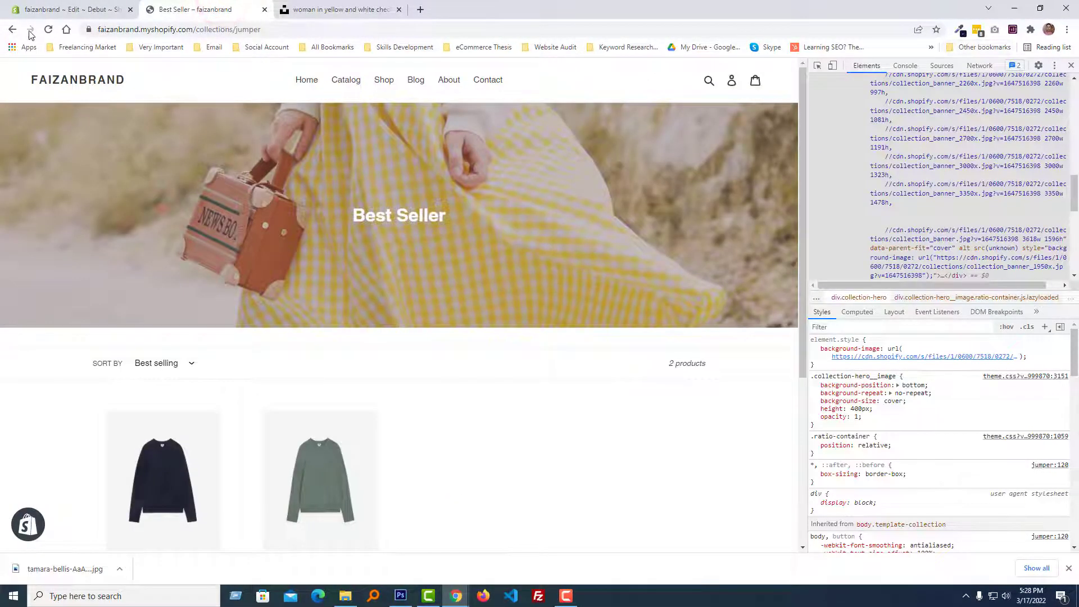
# Step: Reload the Best Seller storefront with DevTools closed to show the 400px bottom-aligned banner
pyautogui.click(48, 30)
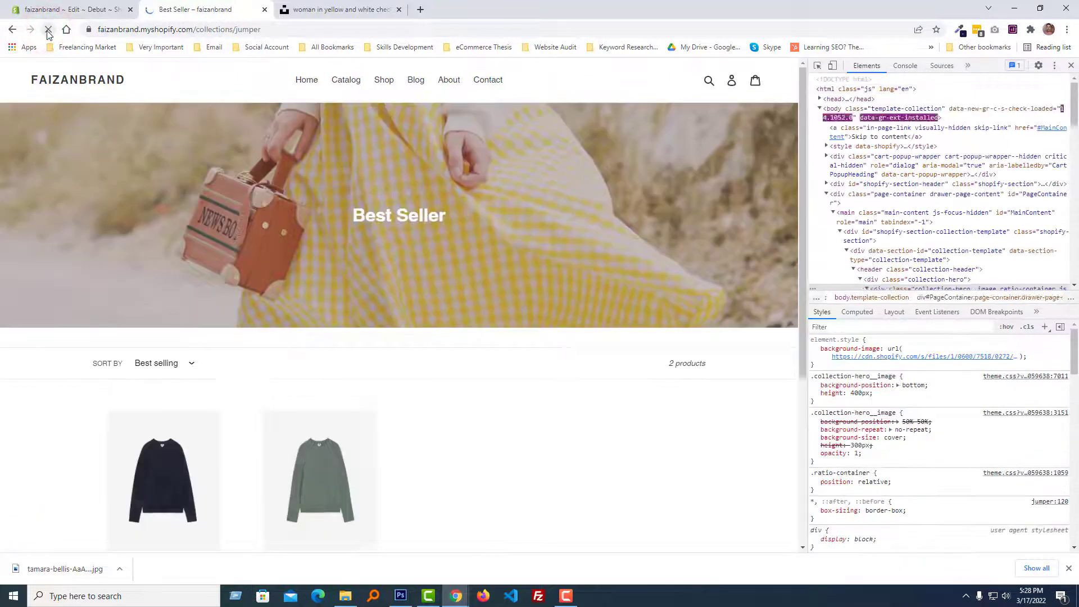
pyautogui.click(1070, 65)
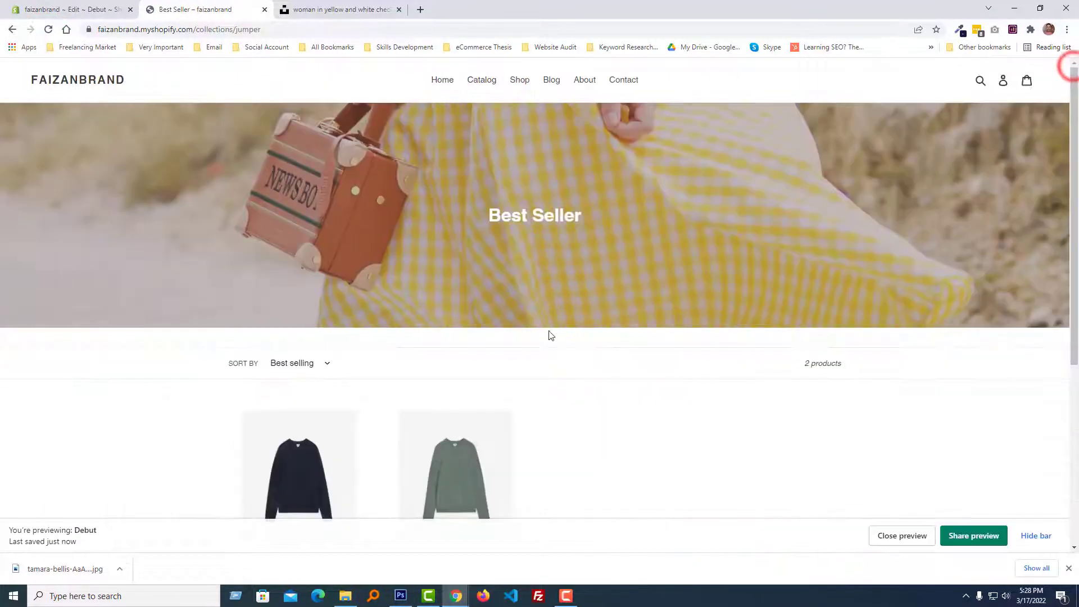
pyautogui.click(48, 30)
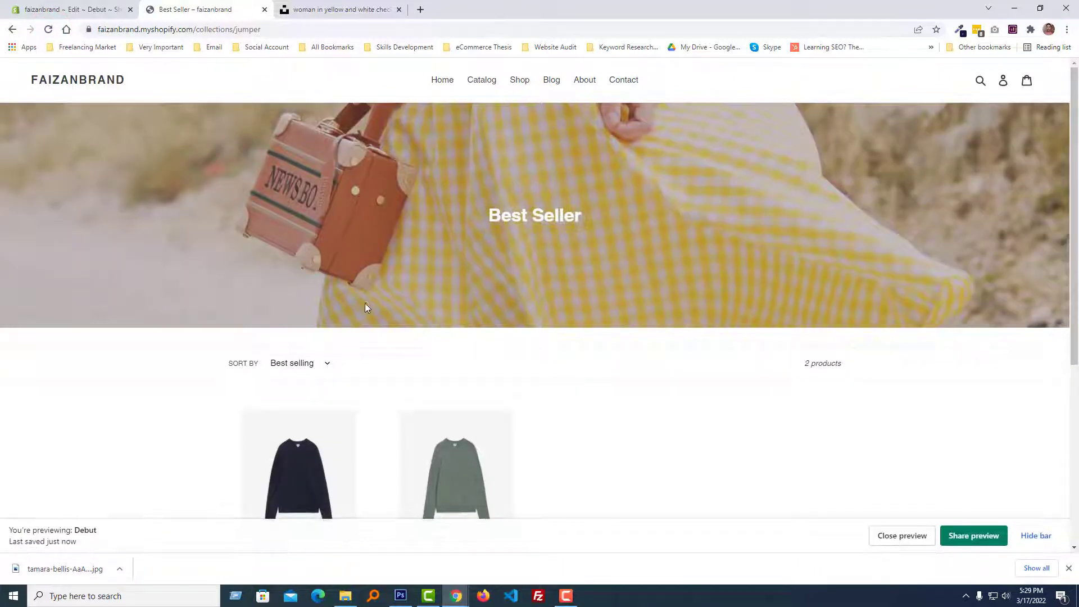